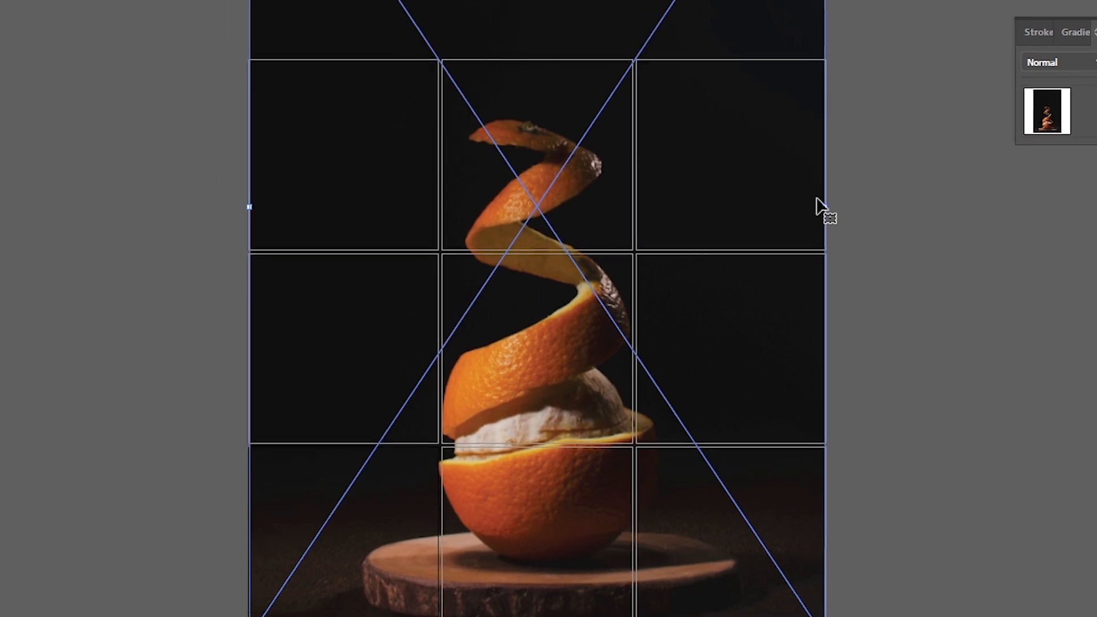
Step: Reposition the orange photo slightly lower so that it fills the artboard grid
left_click(885, 488)
left_click_drag(668, 479, 764, 487)
left_click_drag(826, 537, 830, 593)
left_click(472, 368)
left_click_drag(168, 215, 163, 217)
left_click_drag(448, 238, 437, 296)
left_click(862, 334)
left_click(526, 200)
left_click(169, 149)
left_click(318, 181)
left_click(88, 115)
left_click(22, 228)
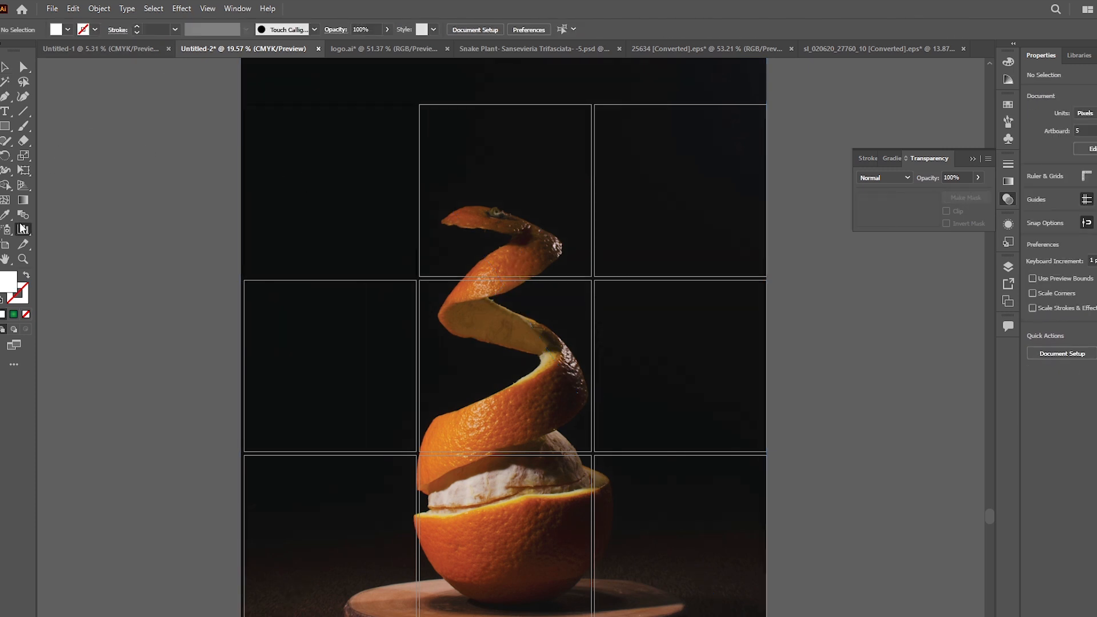
Step: Place the text "Orange" in AXIS Extra Bold over the orange peel and enlarge it to about 485 pt
key("t")
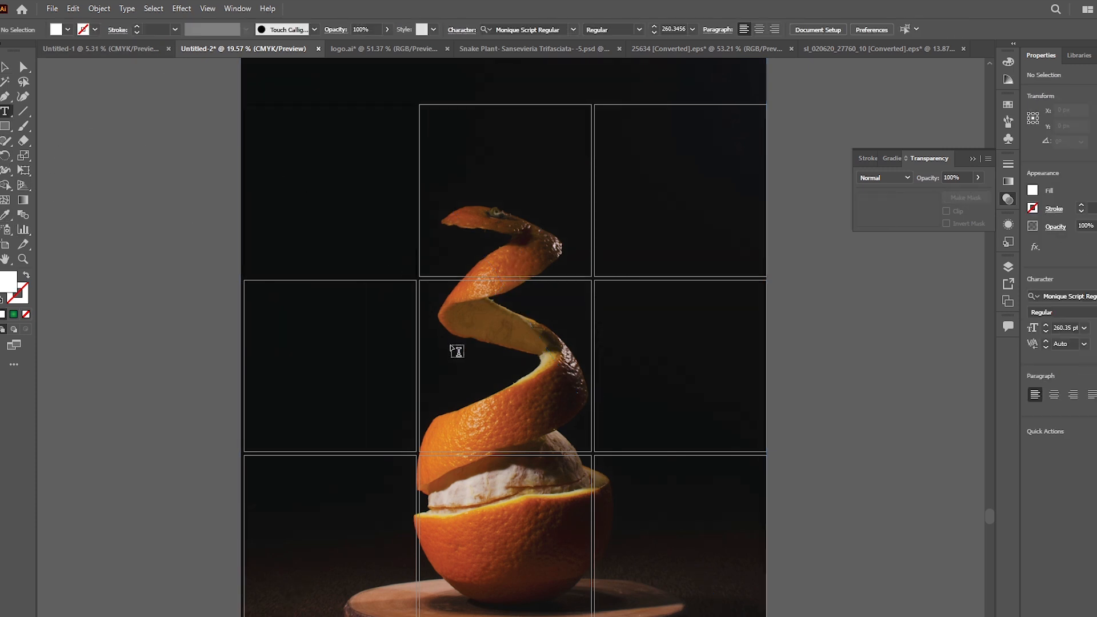
left_click(429, 323)
type("oran")
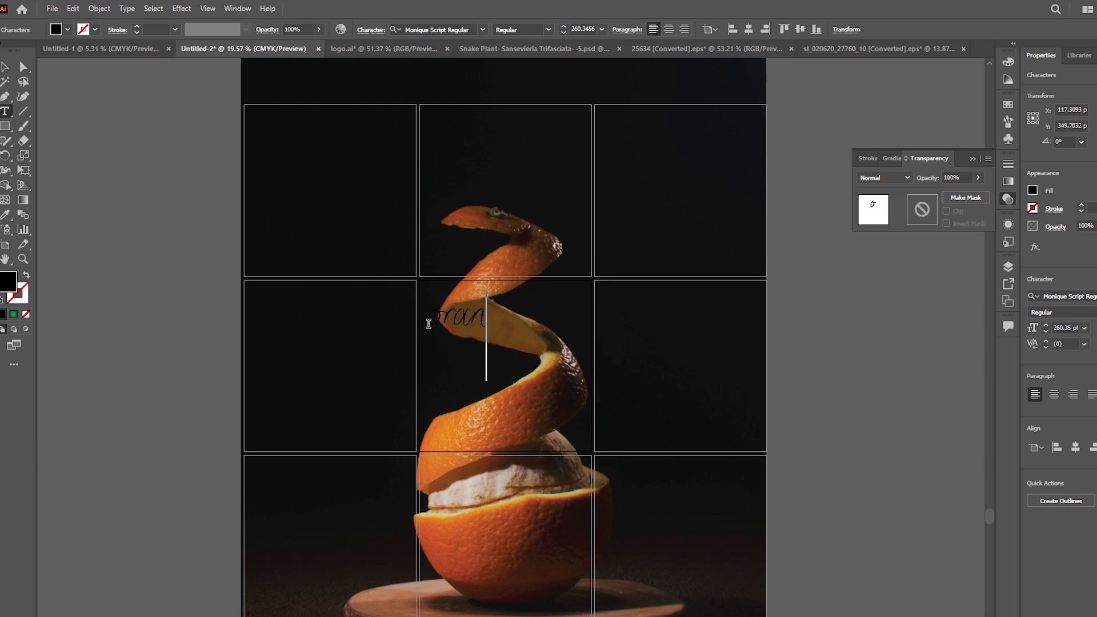
type("O")
key("ctrl+a")
type("axis")
key("Return")
left_click_drag(613, 346, 779, 386)
Step: Change the "Orange" text to the Anton font and enlarge it to about 819 pt across the upper peel
left_click(461, 26)
type("anton")
key("Return")
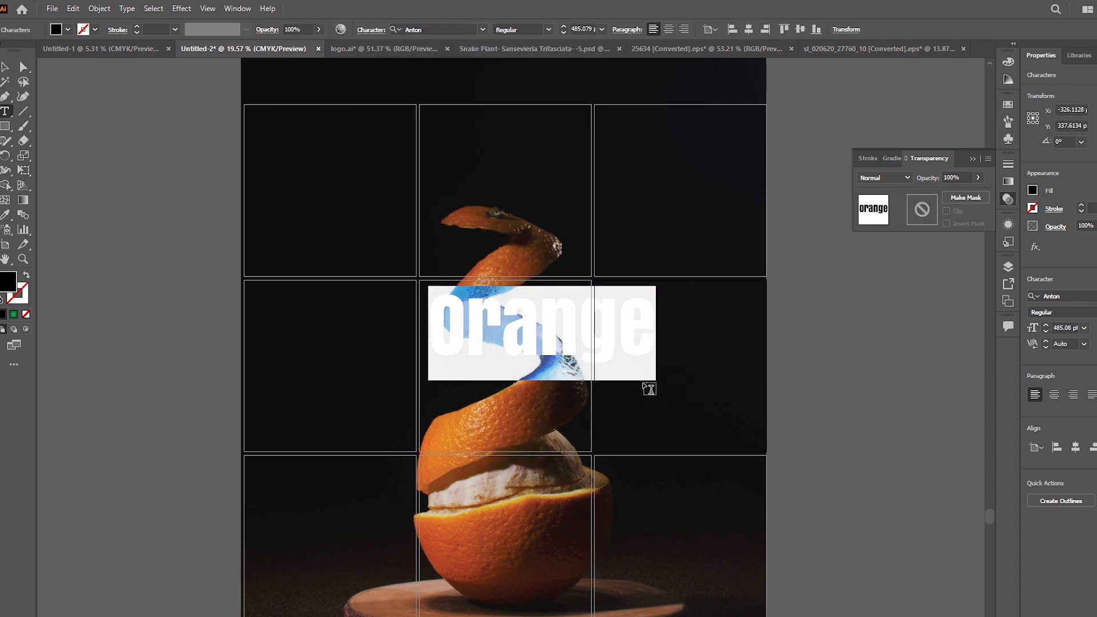
left_click_drag(658, 383, 812, 444)
left_click_drag(743, 392, 612, 323)
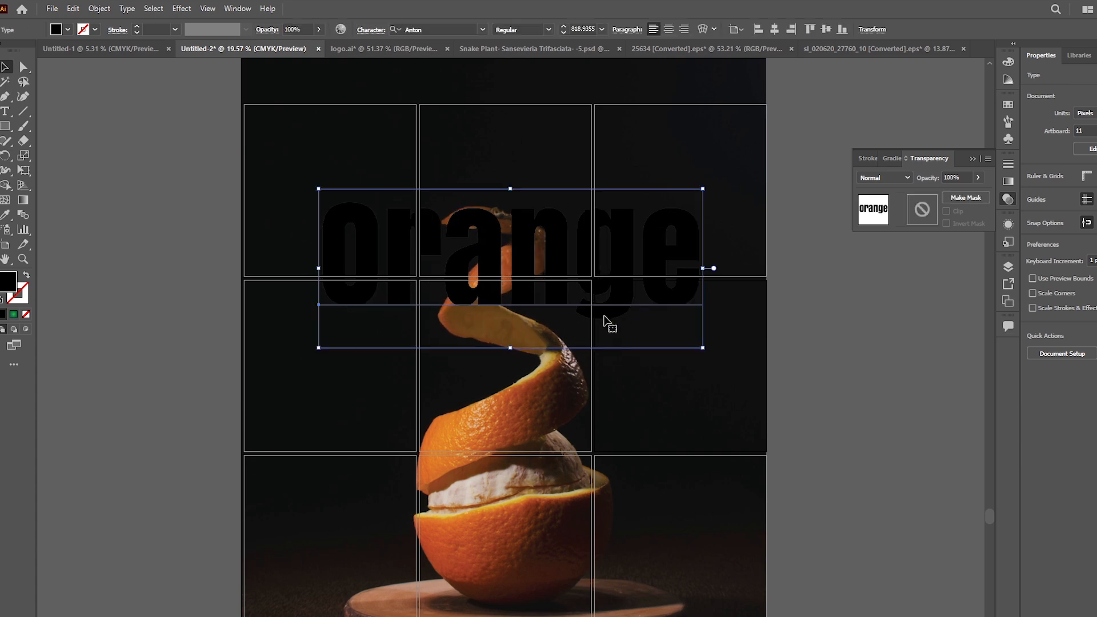
Step: Recolour the "Orange" text with a pale beige sampled from the white pith in the photo
key("i")
left_click(524, 476)
left_click(486, 487)
left_click(480, 488)
left_click(480, 487)
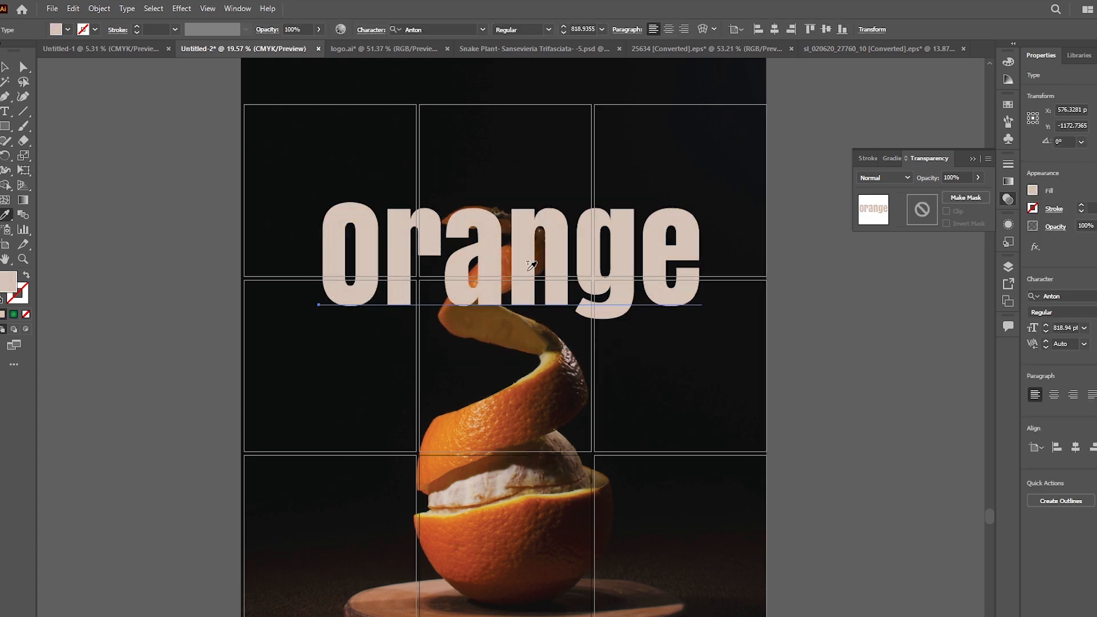
Step: Try the Bebas and Creattion Demo fonts on the "Orange" text
key("t")
double_click(537, 246)
left_click(483, 29)
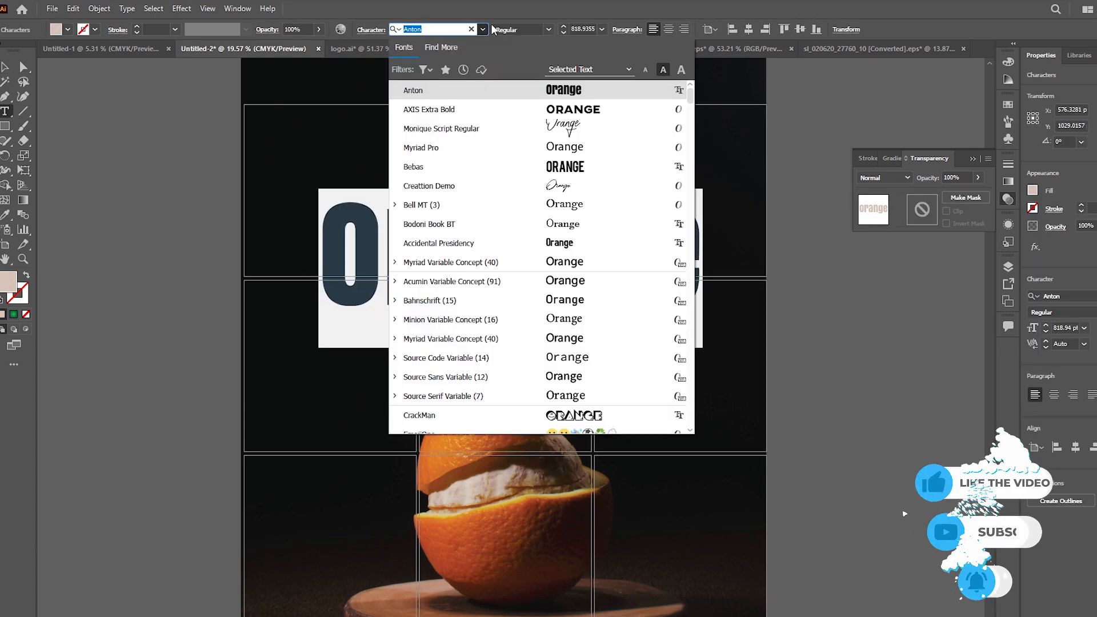
left_click(540, 166)
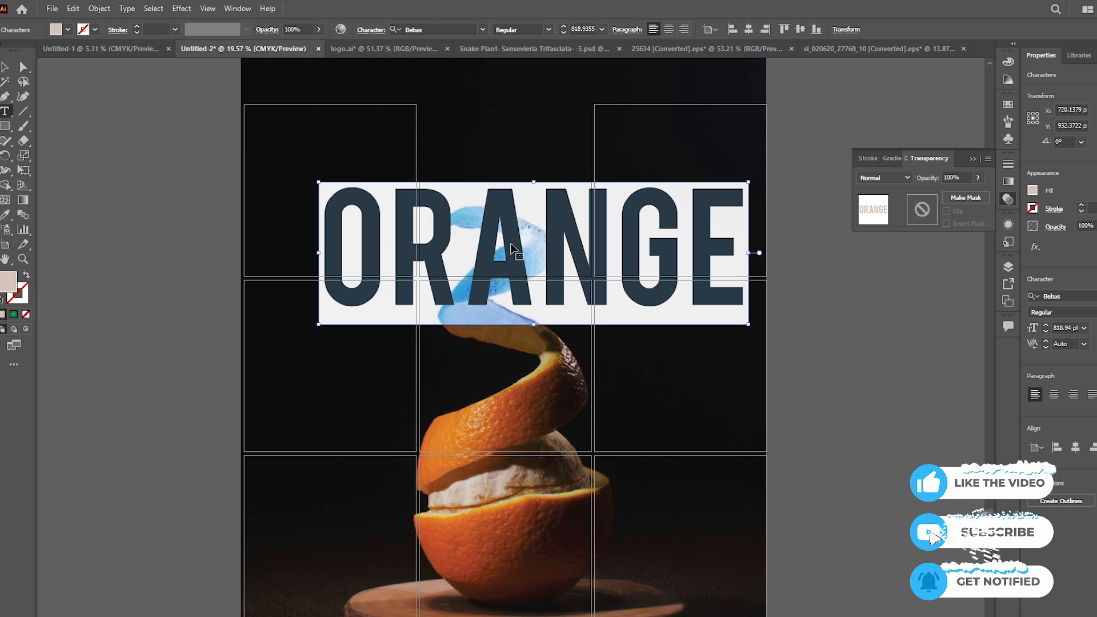
left_click(477, 29)
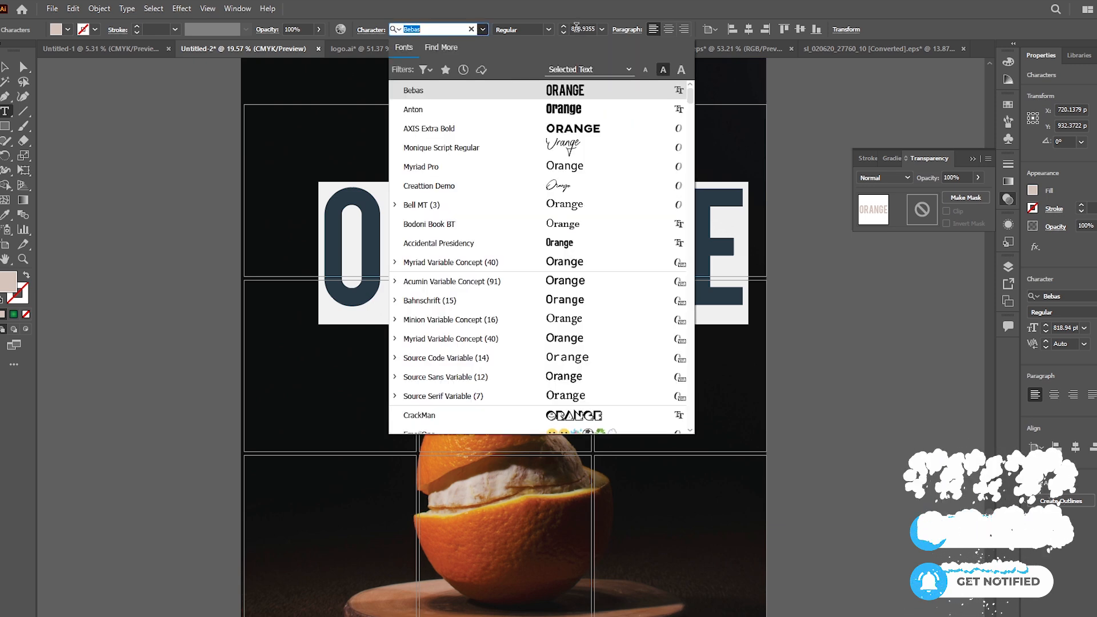
left_click(572, 188)
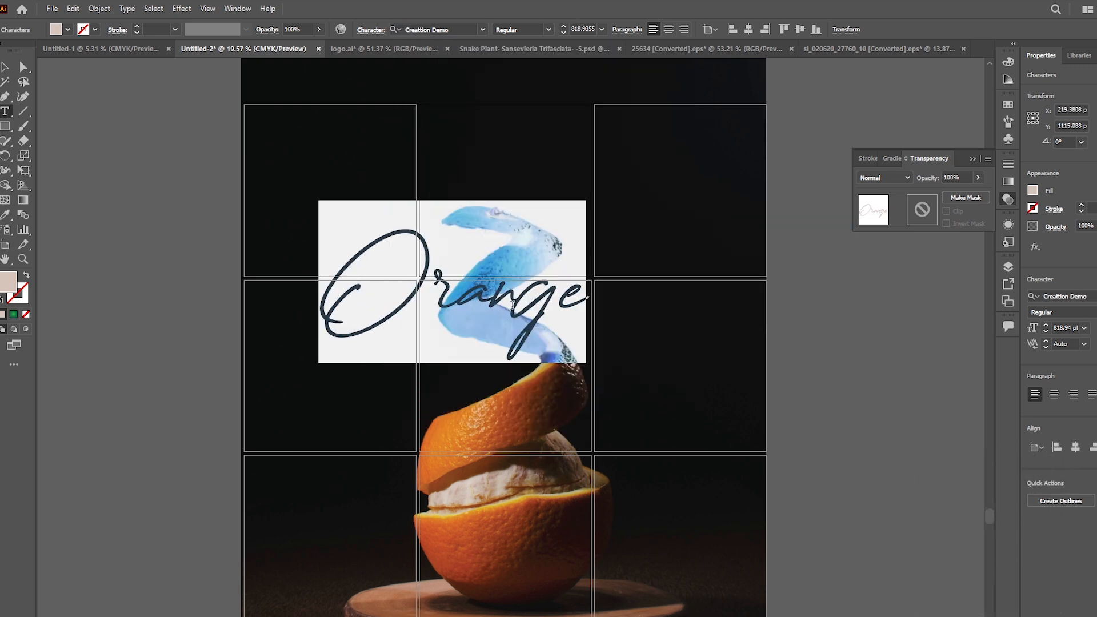
Step: Browse the font previews and try Aqua Grotesque on the "Orange" text
left_click(481, 29)
scroll(595, 314, "down", 10)
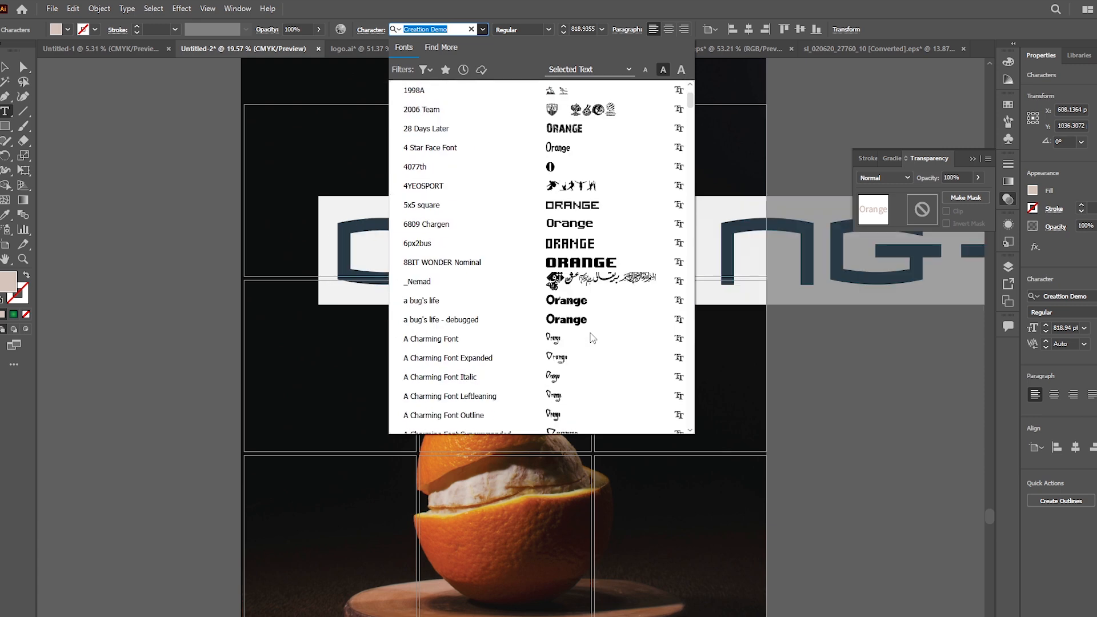
scroll(600, 268, "down", 6)
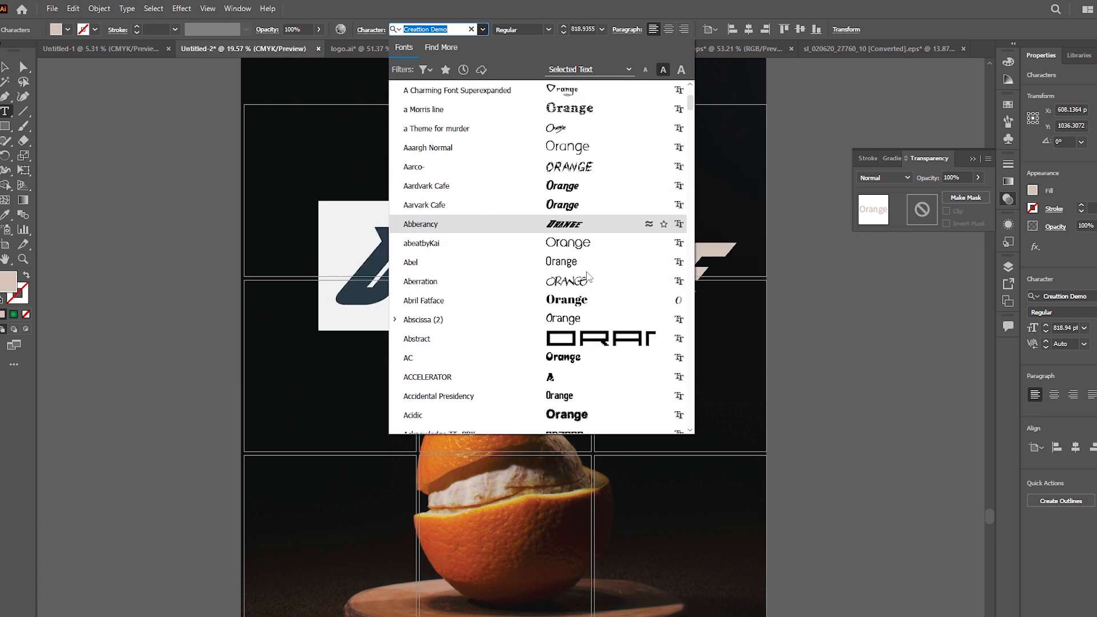
scroll(578, 246, "down", 12)
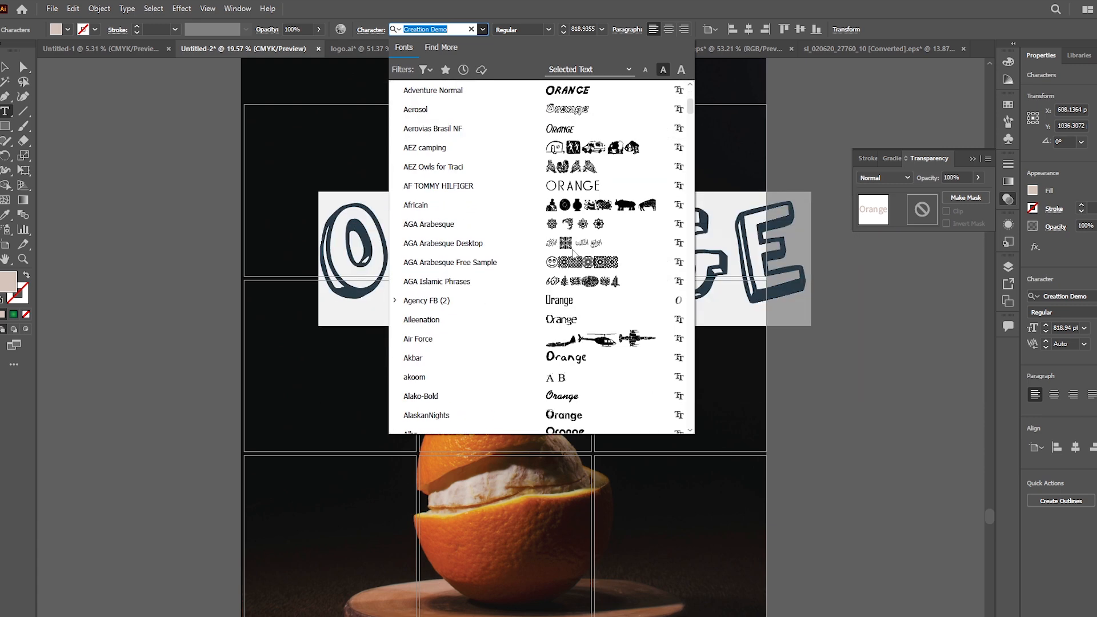
scroll(578, 266, "down", 4)
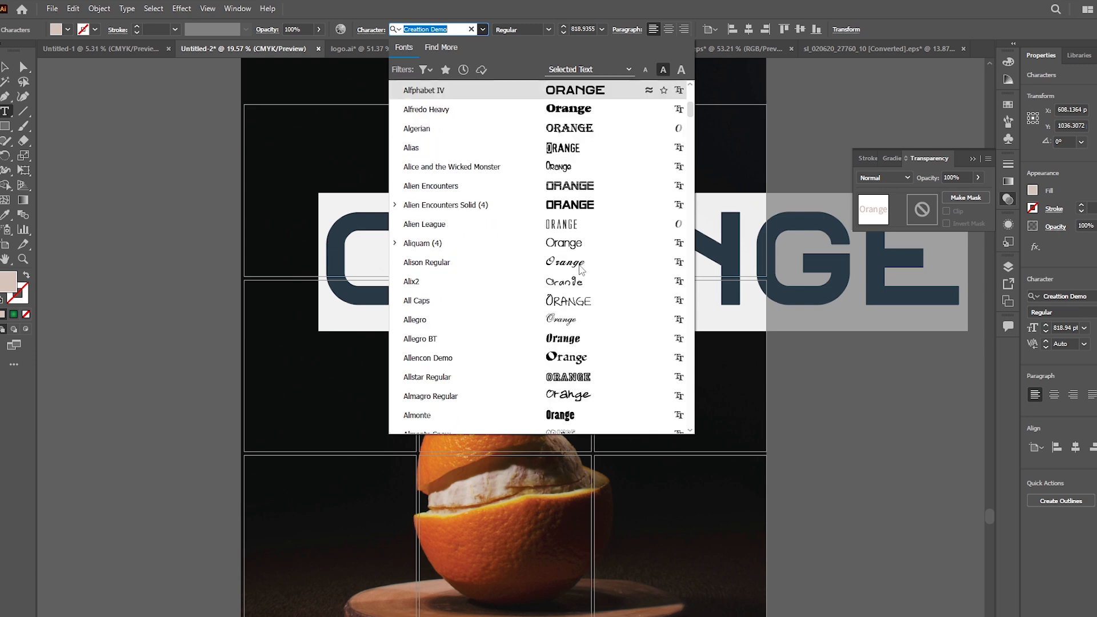
scroll(580, 268, "down", 15)
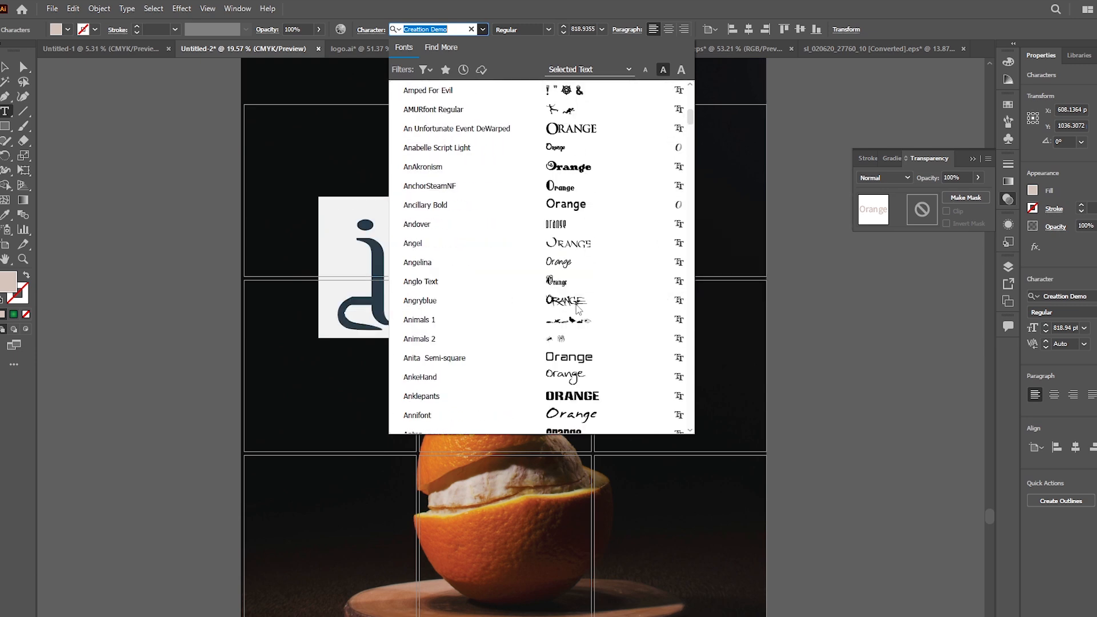
scroll(577, 308, "down", 4)
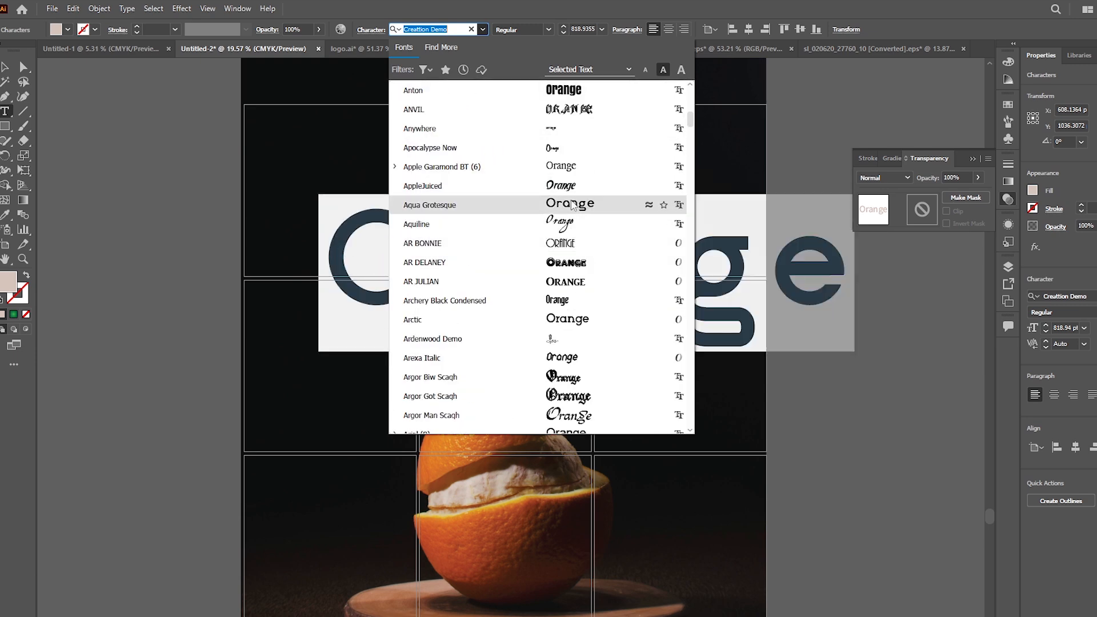
left_click(574, 206)
Step: Show the full character options and set the "Orange" text to All Caps
key("ctrl+t")
left_click_drag(503, 79, 146, 88)
left_click(201, 99)
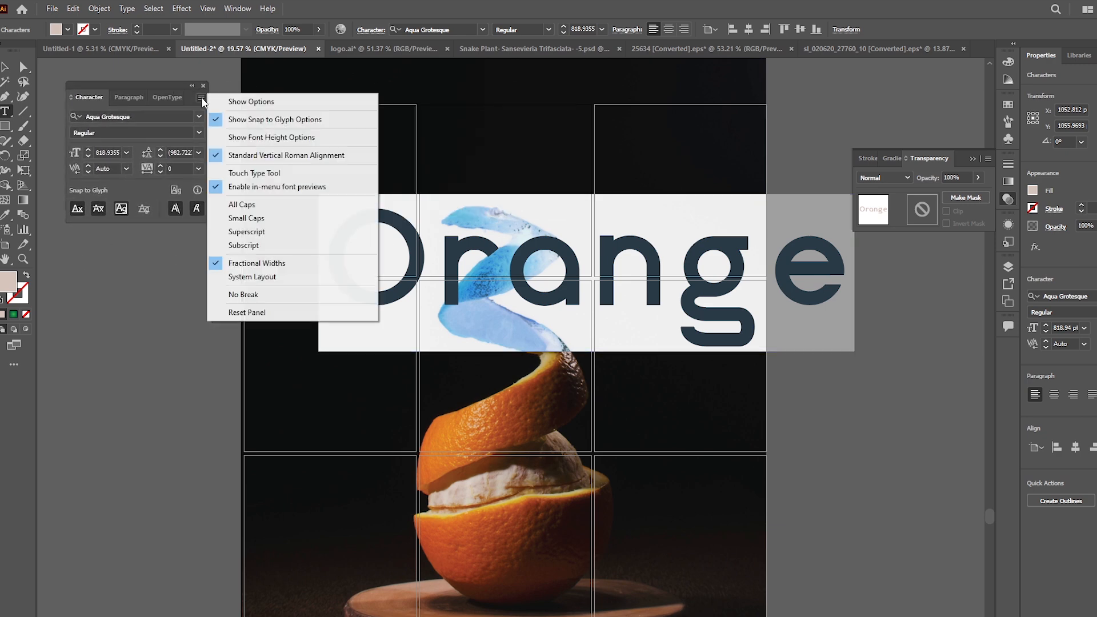
left_click(252, 101)
left_click(77, 223)
key("Escape")
Step: Set the text in AXIS Extra Bold and break it into two lines, ORA and NGE
left_click_drag(622, 305, 560, 324)
type("ax")
left_click(469, 92)
double_click(558, 283)
key("Return")
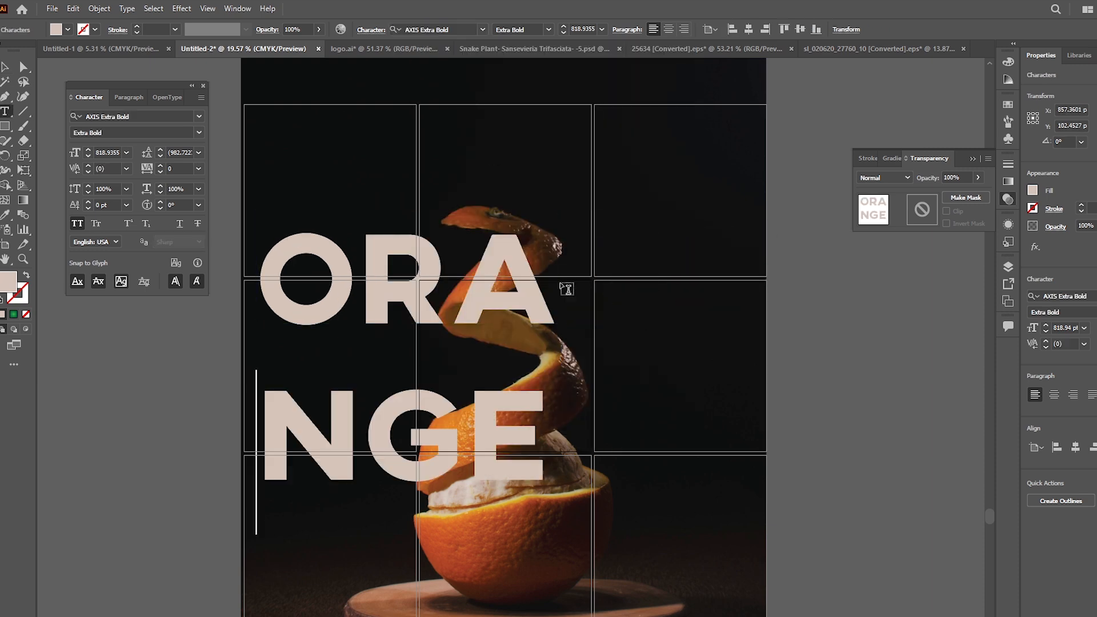
Step: Enlarge the two-line text over the photo to about 1078 pt and tighten its leading to 770 pt
left_click_drag(560, 374, 655, 374)
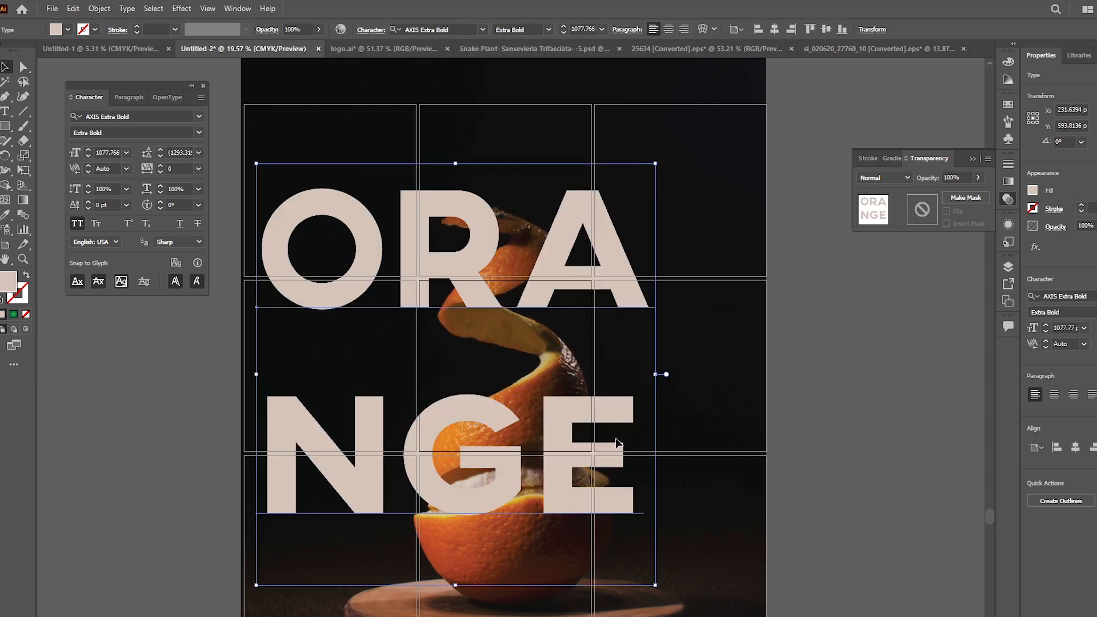
left_click_drag(601, 440, 652, 412)
left_click(159, 156)
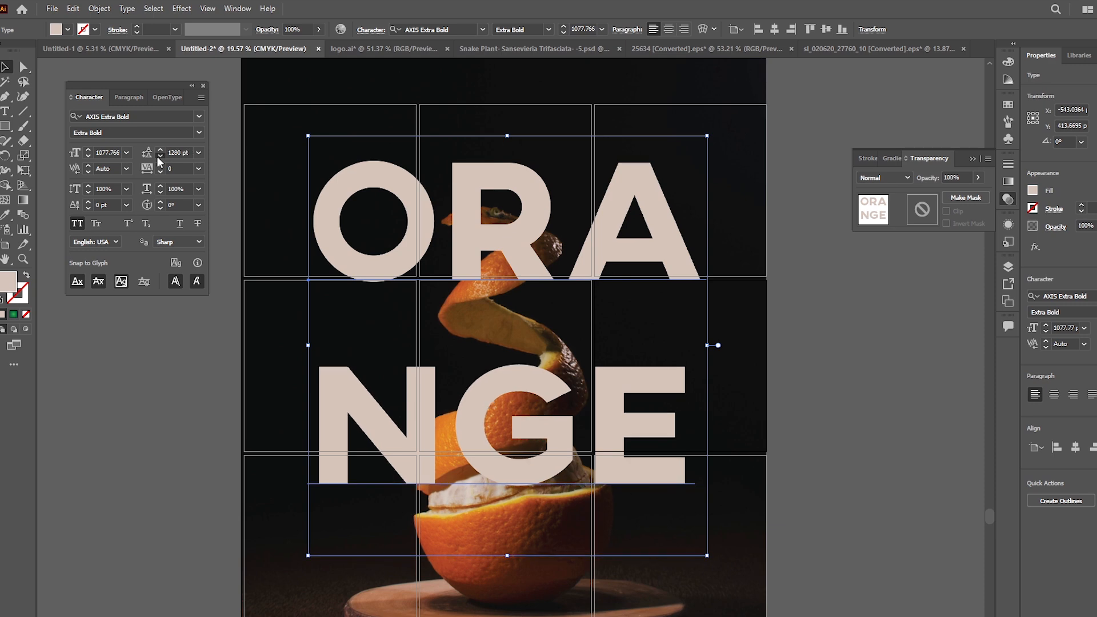
left_click_drag(158, 157, 159, 153)
left_click(160, 150)
left_click_drag(555, 368, 550, 432)
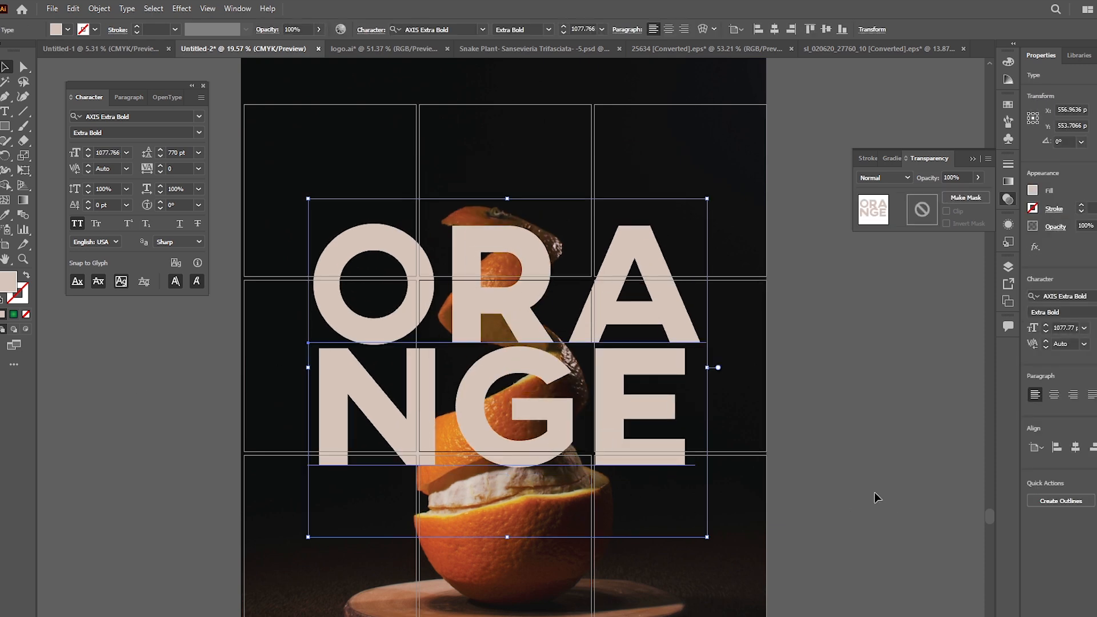
Step: Move the two-line text onto the empty canvas beside the photo and convert it to outlines
left_click_drag(753, 526, 345, 514)
left_click_drag(200, 401, 743, 429)
right_click(738, 434)
key("Escape")
left_click(409, 487)
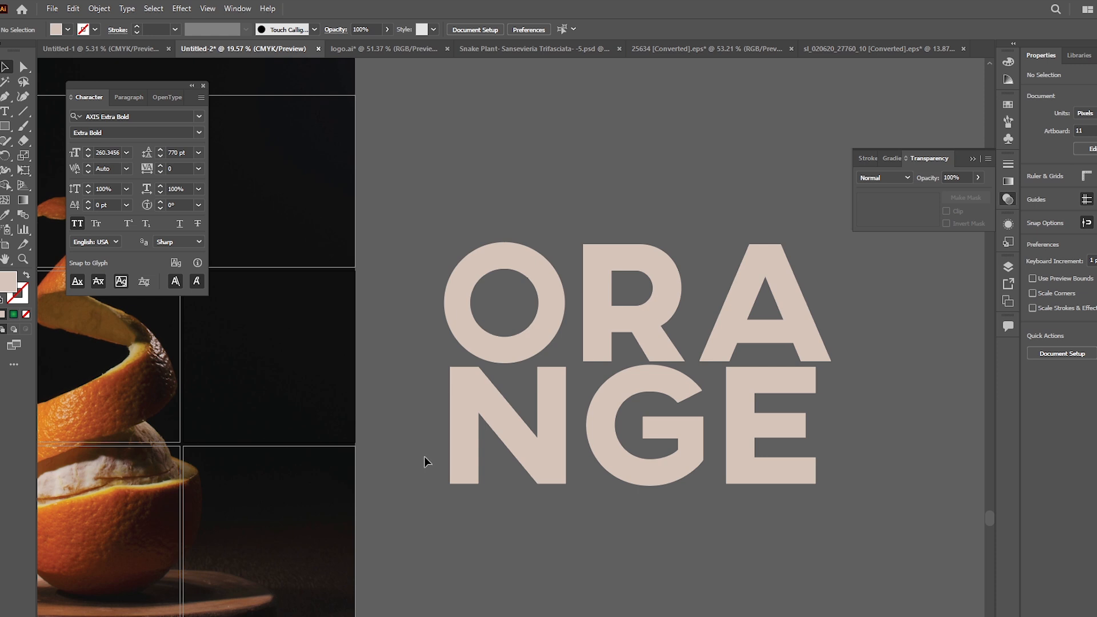
Step: Ungroup the outlined text so that the ORA and NGE rows are separate objects
left_click(552, 440)
right_click(552, 442)
left_click(632, 330)
left_click(580, 554)
left_click(609, 457)
right_click(829, 424)
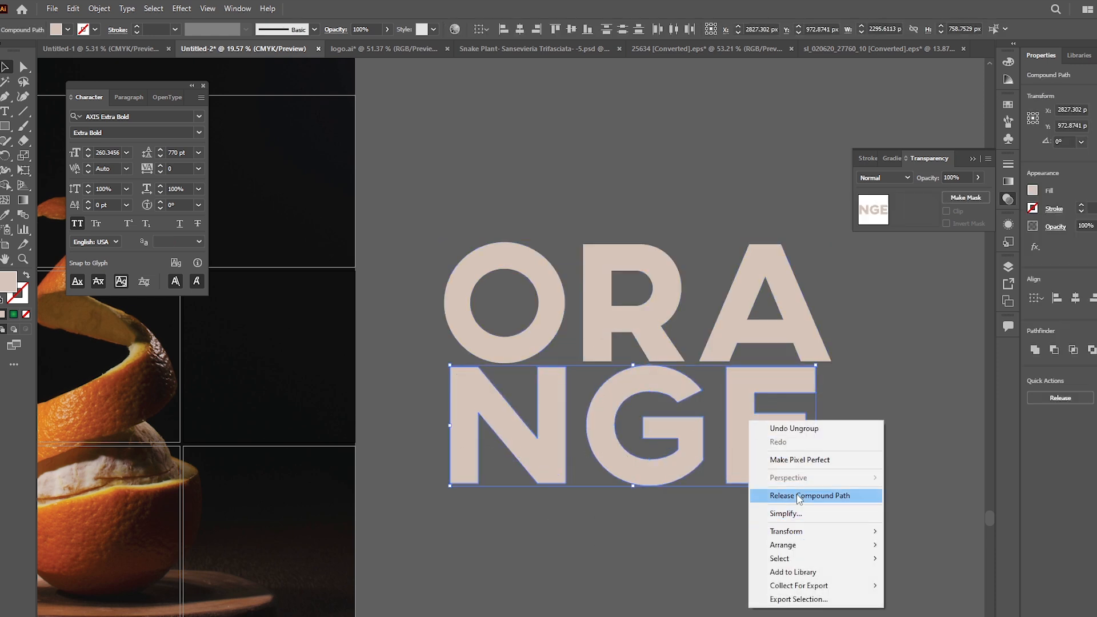
key("Escape")
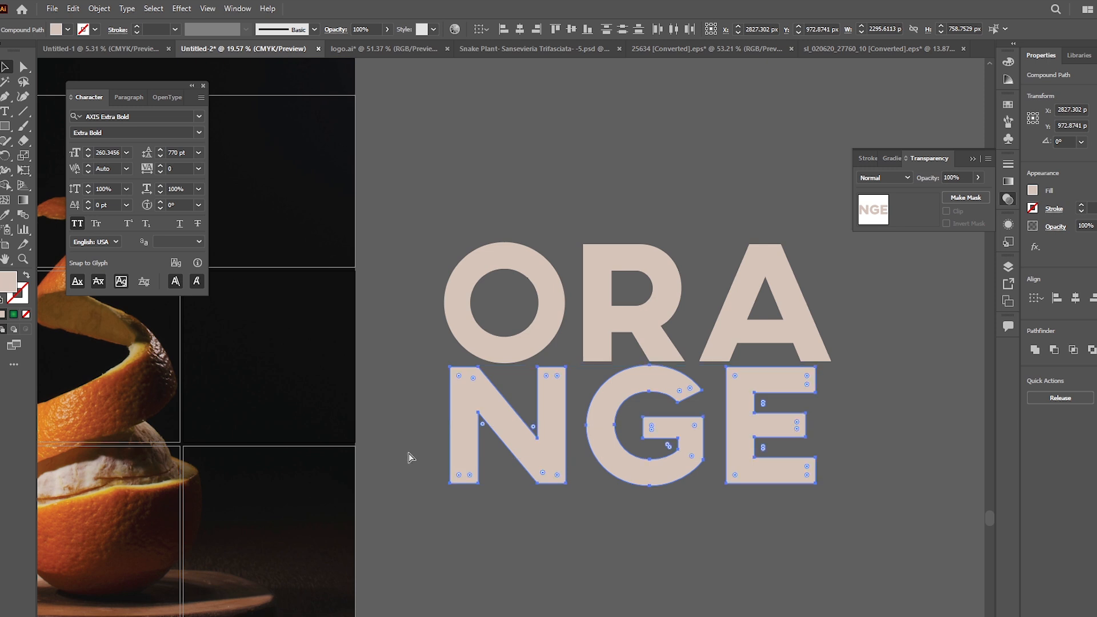
left_click(480, 329)
left_click(726, 525)
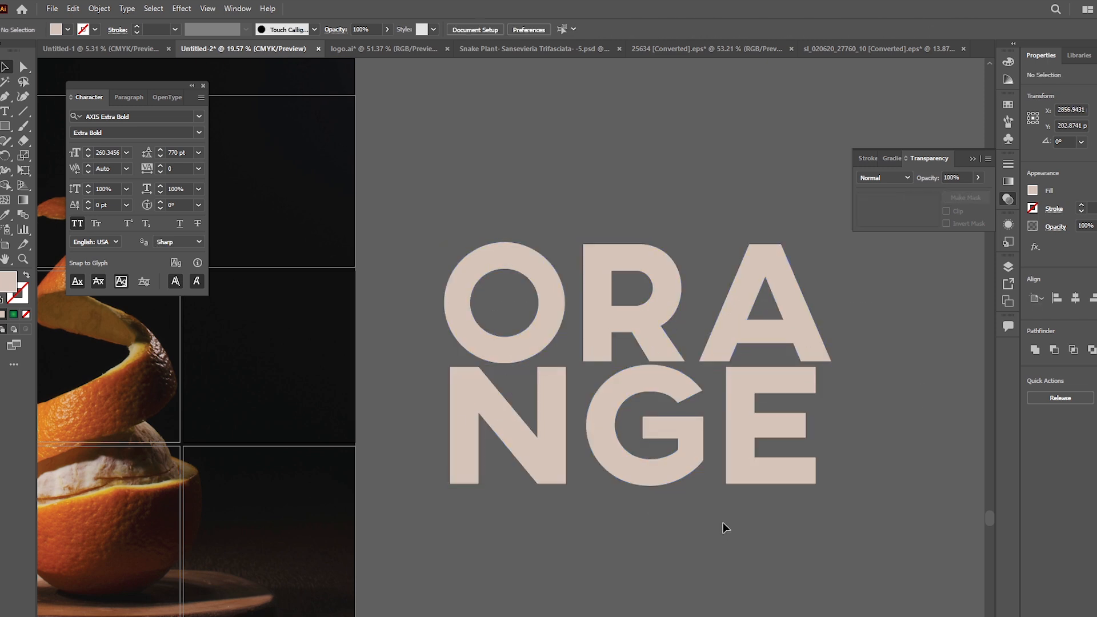
Step: Move the NGE row up until it overlaps the lower edge of the ORA row
left_click_drag(695, 450, 701, 427)
left_click(713, 496)
left_click_drag(713, 496, 532, 521)
left_click_drag(545, 456, 565, 460)
left_click(564, 460)
left_click_drag(447, 485, 517, 527)
left_click(395, 565)
left_click_drag(331, 357, 376, 376)
left_click(307, 372)
left_click(422, 522)
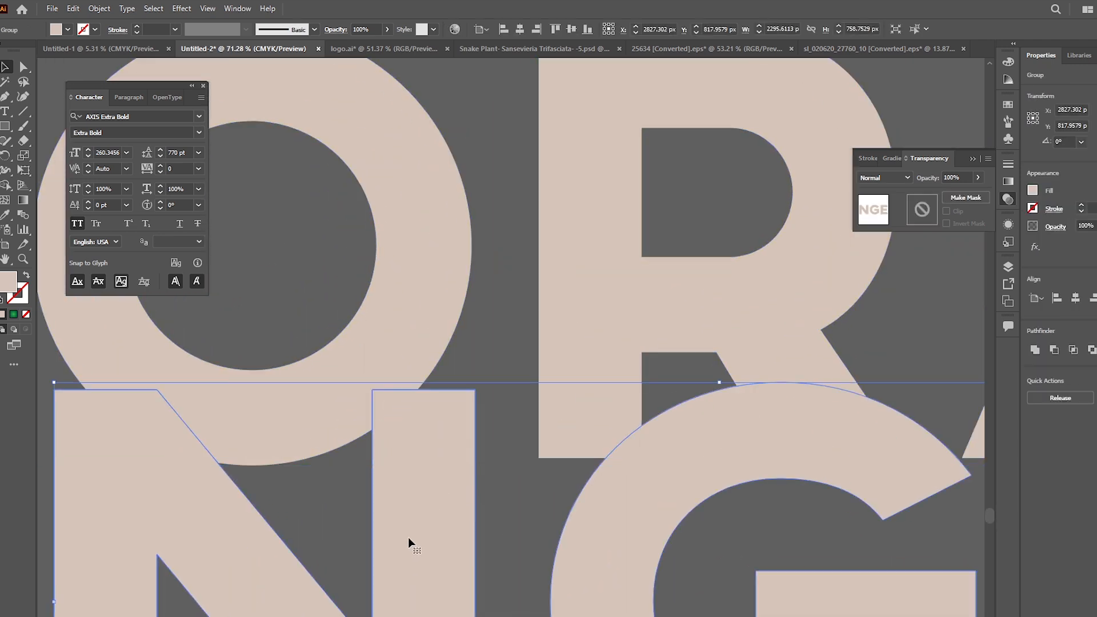
Step: Give the NGE letters a 22 pt stroke in the same beige as their fill
key("a")
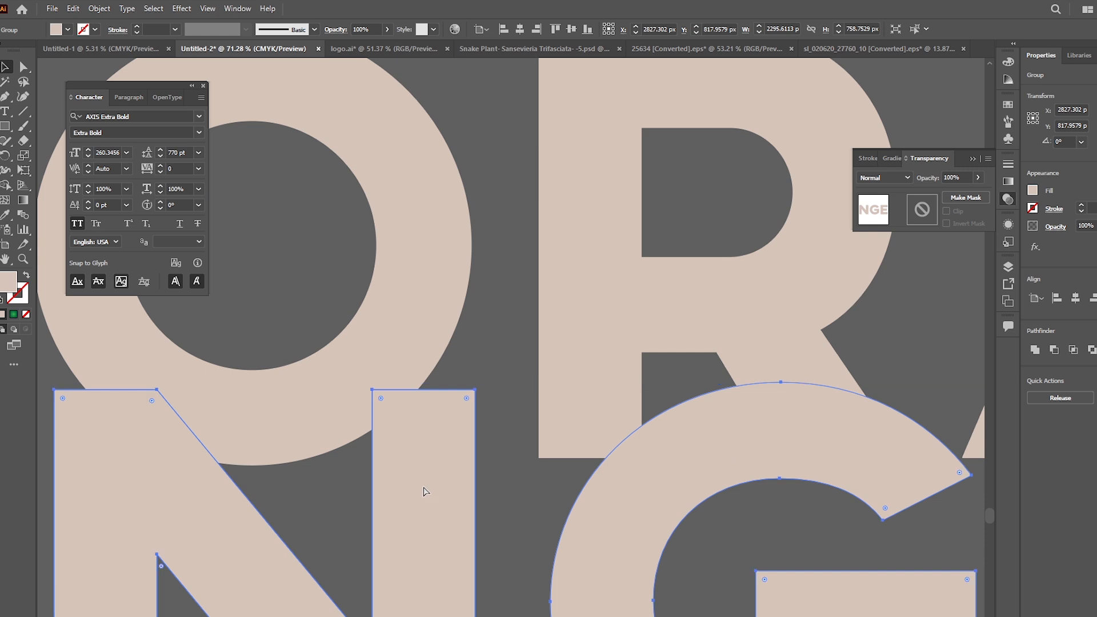
left_click_drag(534, 500, 445, 502)
left_click_drag(573, 563, 425, 457)
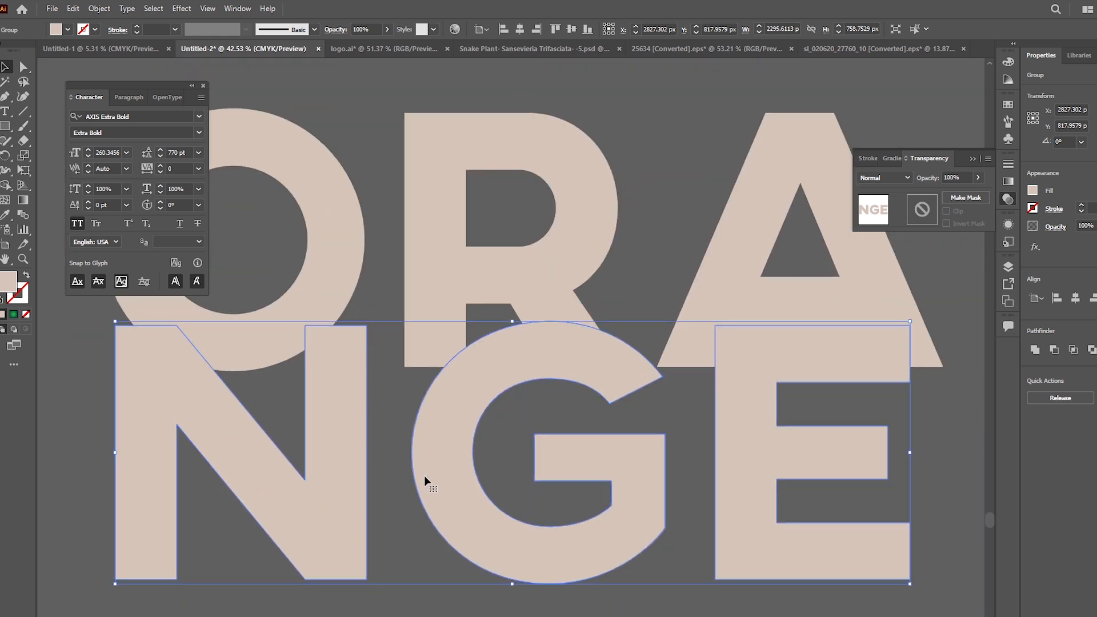
right_click(473, 494)
left_click(535, 532)
left_click(20, 293)
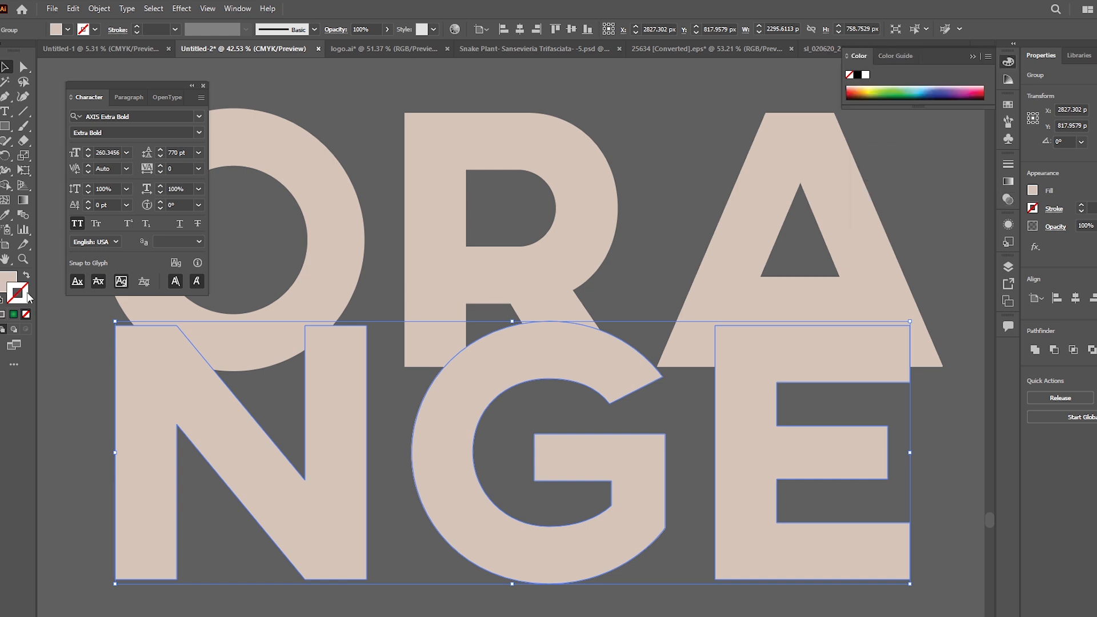
left_click(1080, 206)
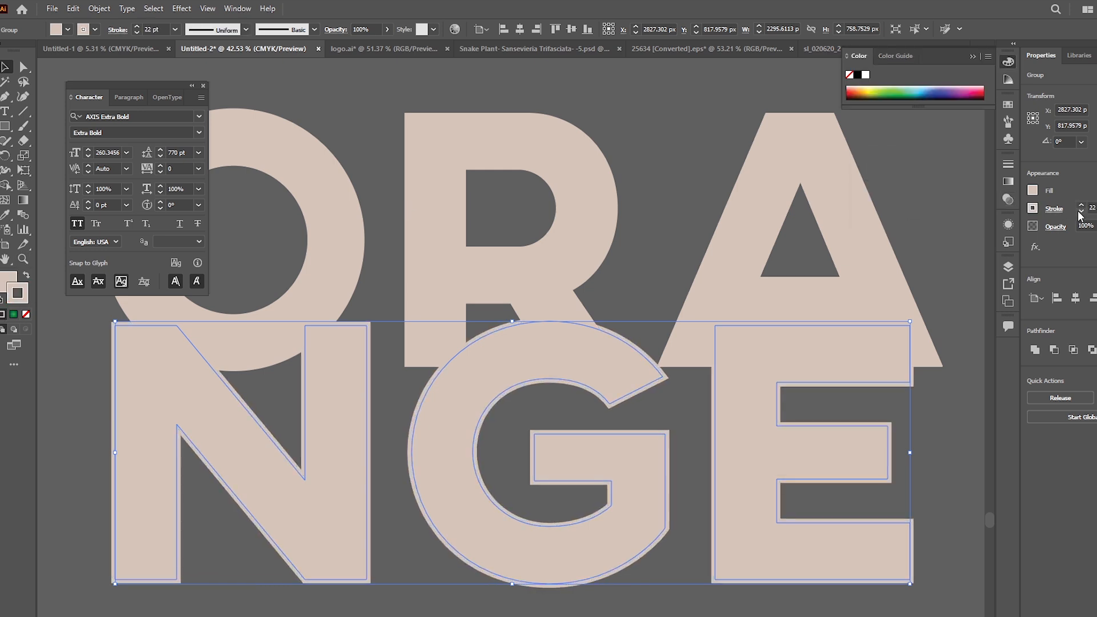
Step: Convert the stroke of the NGE letters into filled shapes with Outline Stroke
left_click(52, 8)
mouse_move(99, 9)
mouse_move(171, 302)
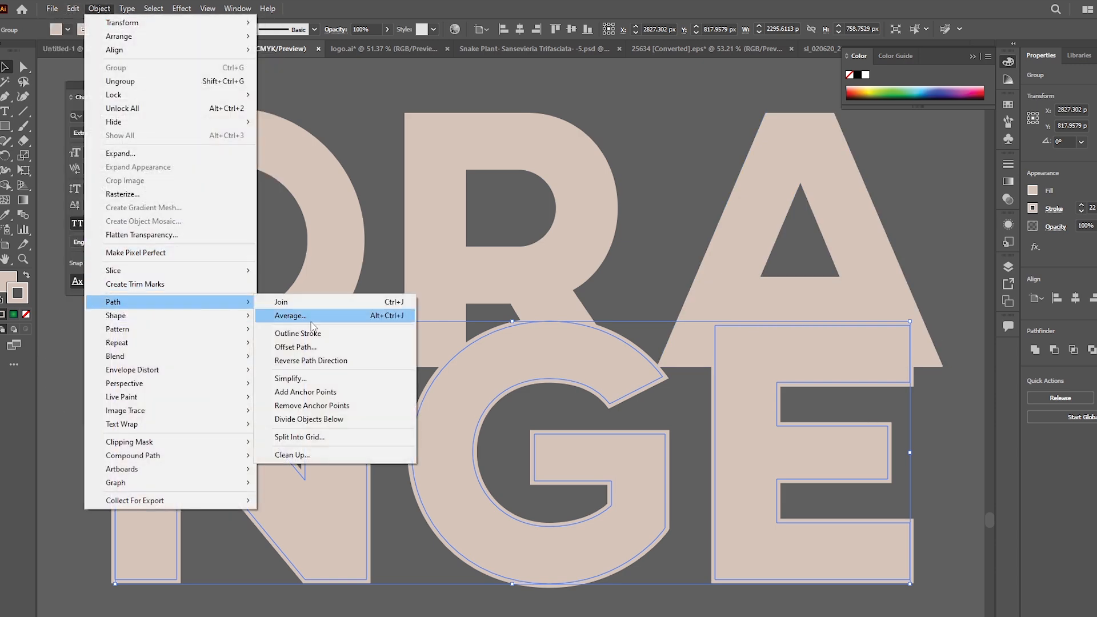
left_click(343, 334)
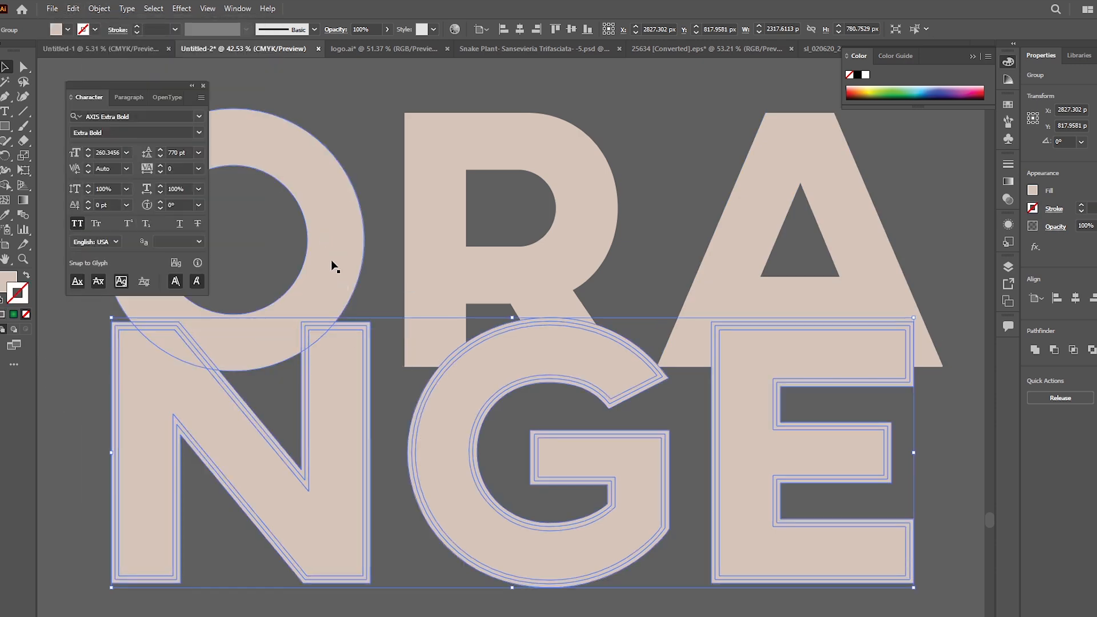
Step: Select both letter rows and use the Shape Builder to remove the N's outline pieces, cutting a gap where it overlaps the O
left_click(338, 280)
left_click(369, 393, "shift")
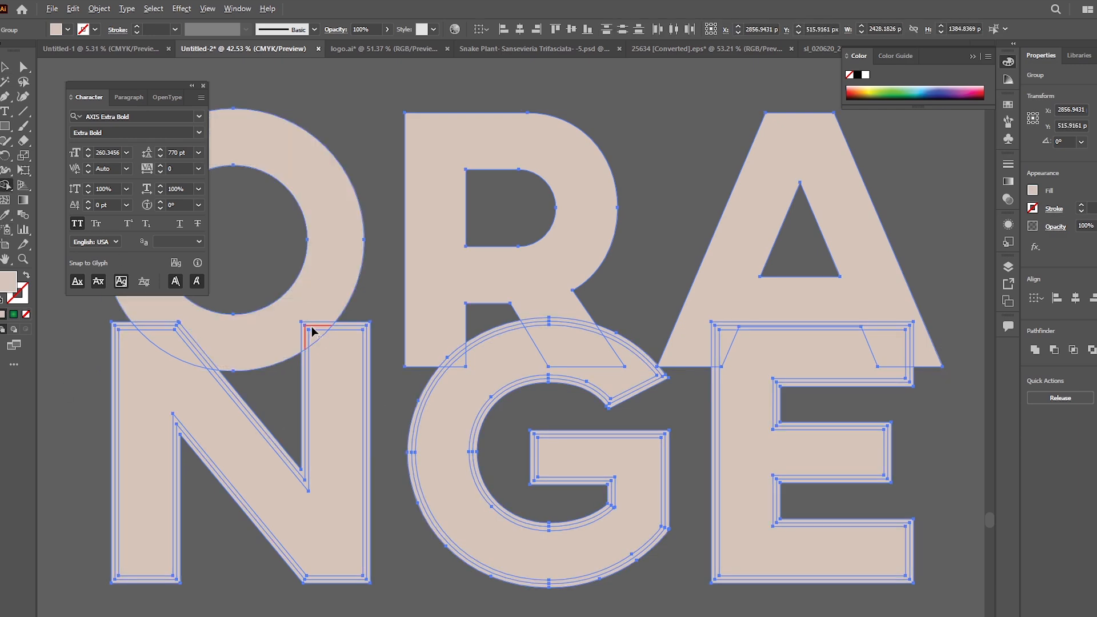
left_click_drag(308, 325, 327, 366)
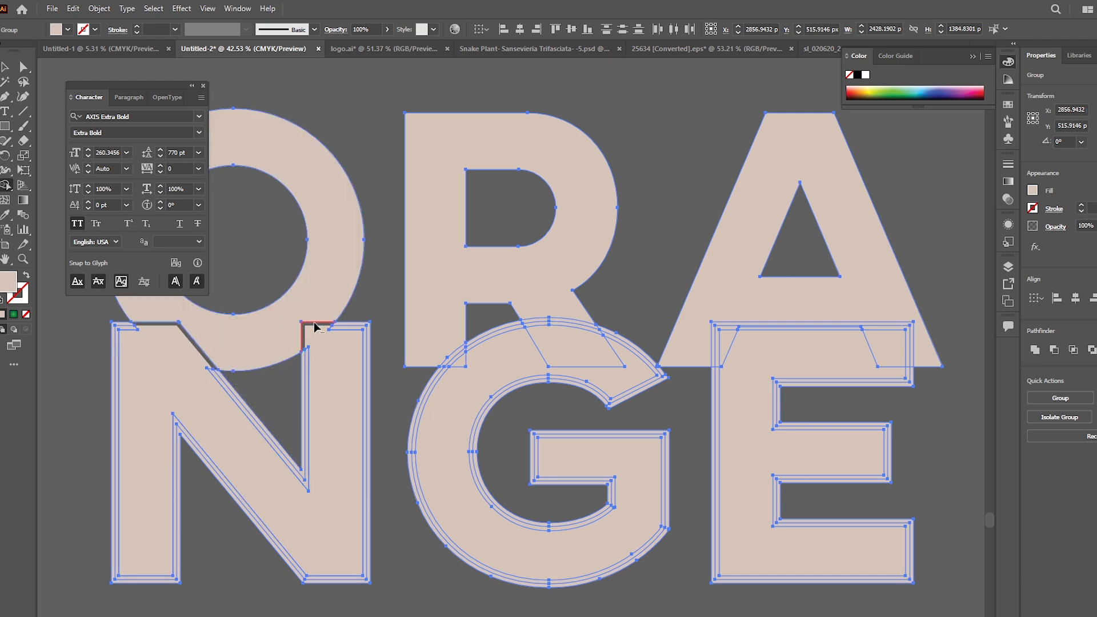
left_click_drag(343, 325, 336, 337, "alt")
left_click_drag(280, 390, 250, 462, "alt")
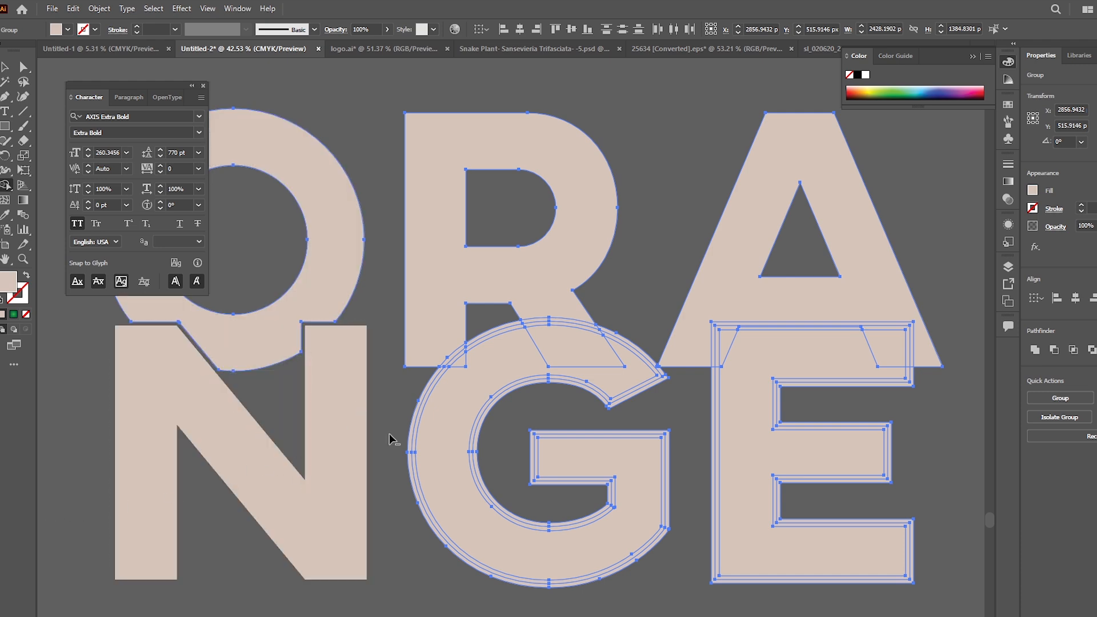
Step: Use the Shape Builder to remove the outline pieces of the G and E, cutting gaps where they overlap the R and A
mouse_move(555, 332)
left_mouse_down()
mouse_move(579, 358)
mouse_move(609, 356)
left_mouse_up()
left_click_drag(754, 423, 716, 386)
left_click_drag(745, 369, 725, 336)
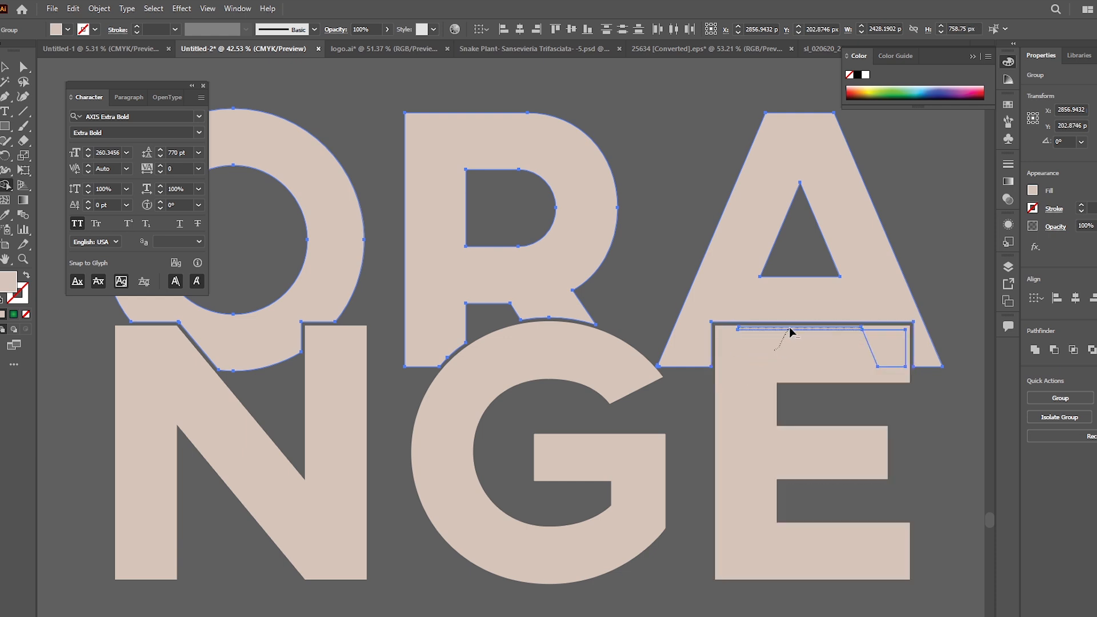
key("v")
Step: Move the finished ORANGE lettering to the empty canvas beside the peeled orange photo
scroll(683, 554, "down", 3)
left_click(642, 478)
left_click(632, 413, "shift")
scroll(686, 475, "down", 3)
left_click_drag(632, 506, 364, 476)
left_click_drag(475, 438, 712, 439)
Step: Unlock the peeled orange background photo on the artboard
left_click(414, 324)
right_click(330, 320)
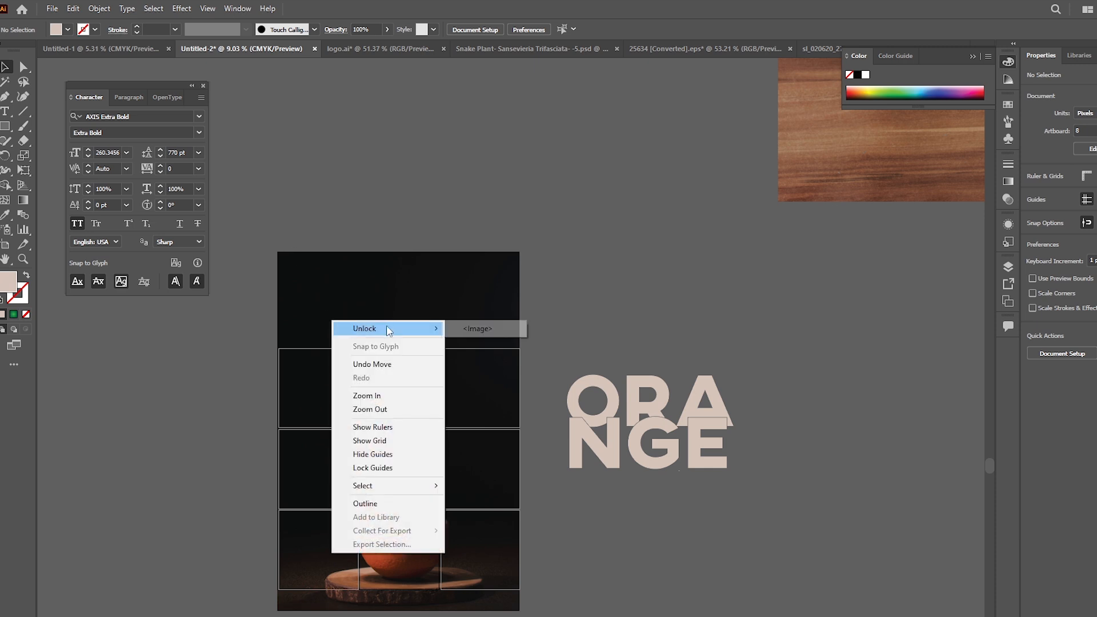
mouse_move(388, 328)
left_click(463, 329)
left_click(586, 578)
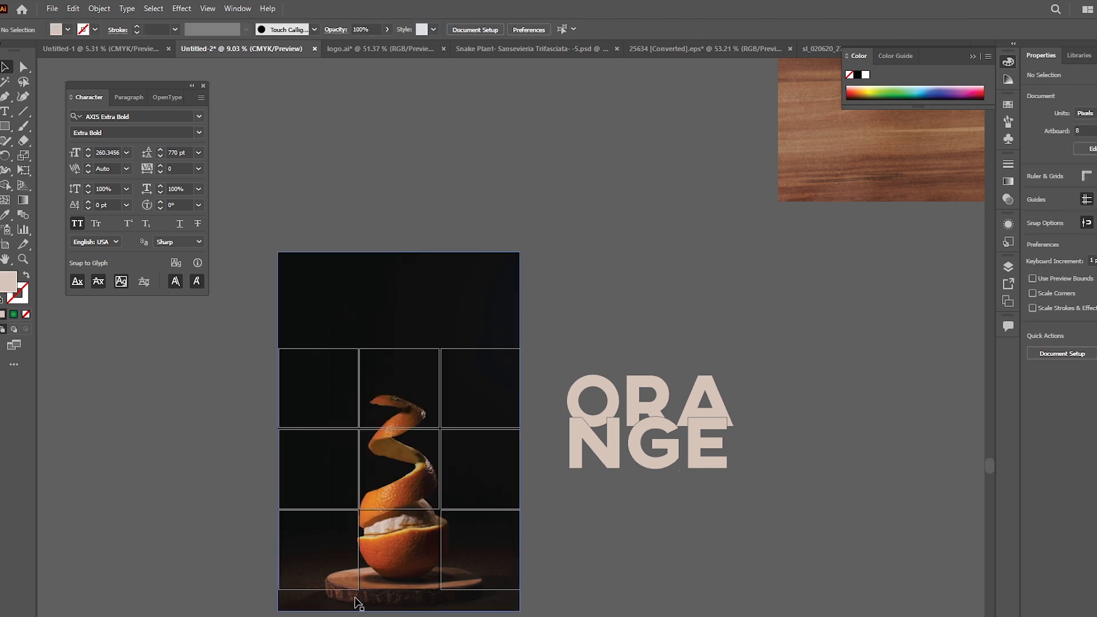
Step: Switch to the web browser and open remove.bg/upload
mouse_move(518, 616)
left_click(557, 611)
left_click(534, 12)
left_click(609, 14)
type("remove.bg/upload")
key("Return")
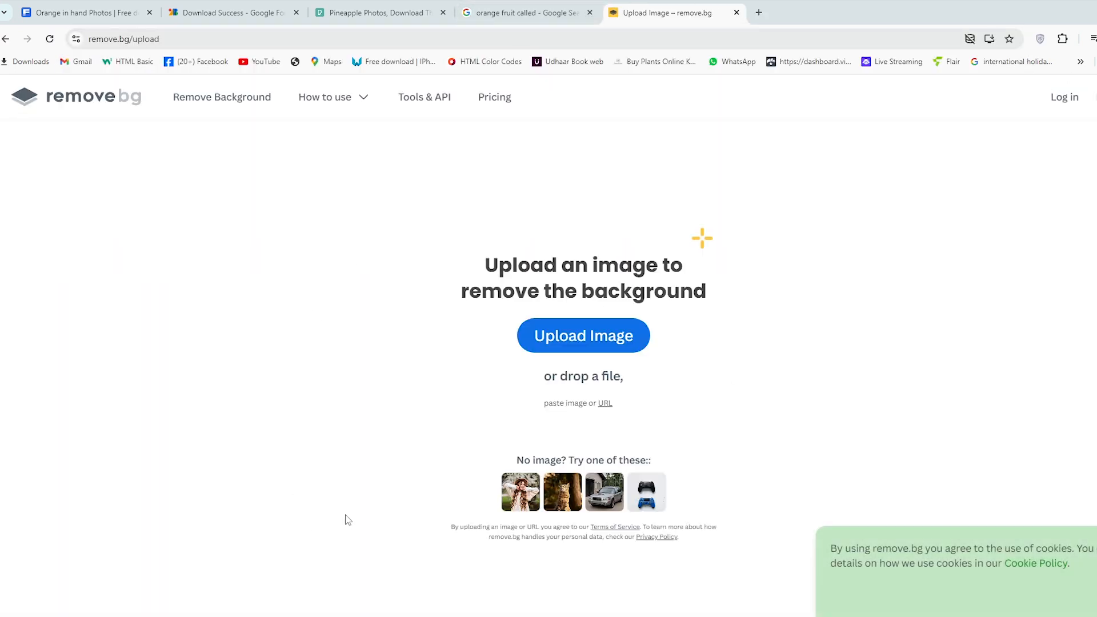
Step: Upload the peeled orange photo from the Downloads folder to remove.bg to strip its background
left_click(277, 607)
left_click(398, 107)
left_click_drag(327, 104, 482, 330)
key("alt+Tab")
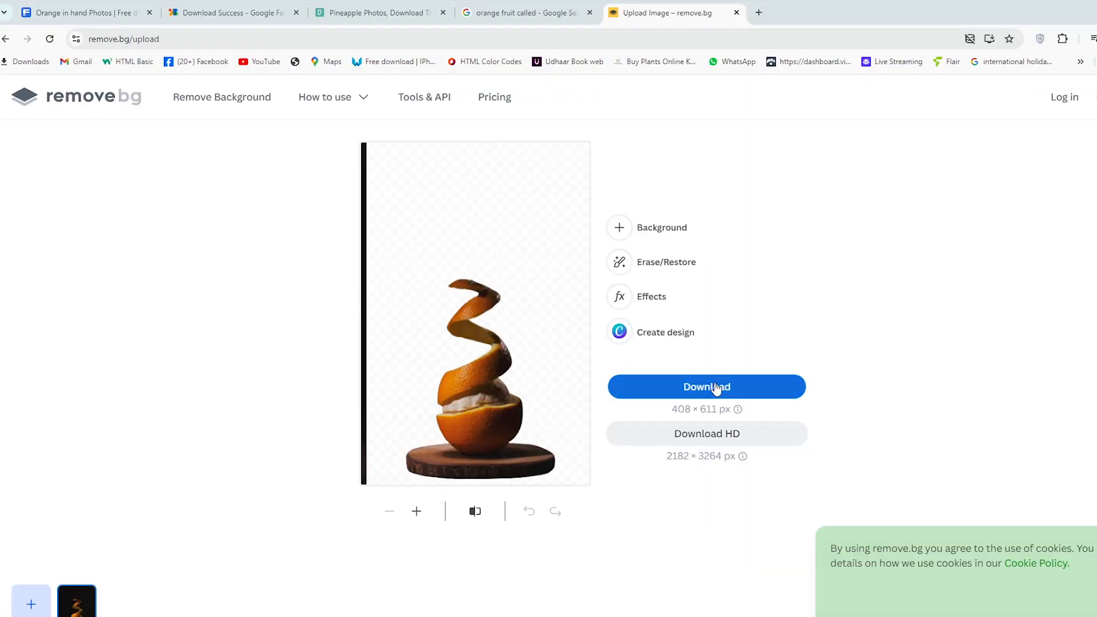
Step: Bring the downloaded orange cutout PNG from the browser into the Illustrator document
left_click(990, 38)
left_click_drag(971, 94, 512, 455)
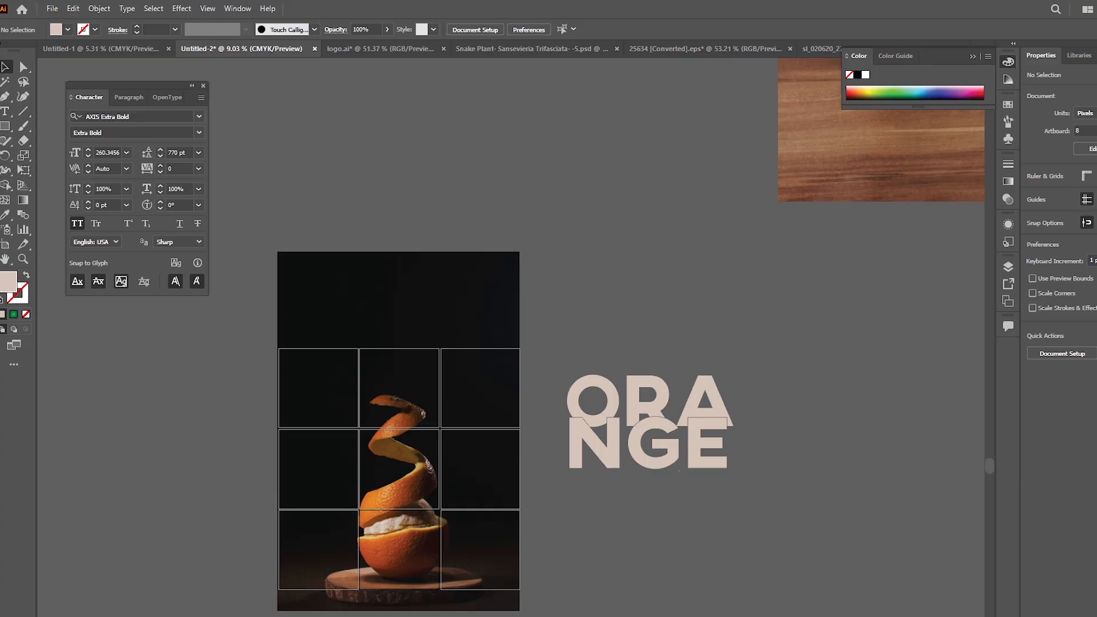
left_click_drag(512, 456, 551, 467)
Step: Position the orange cutout on the artboard so it lines up exactly with the orange in the background photo
left_click_drag(434, 499, 399, 454)
left_click_drag(451, 512, 527, 612)
key("Right")
left_click(527, 612)
left_click(392, 294)
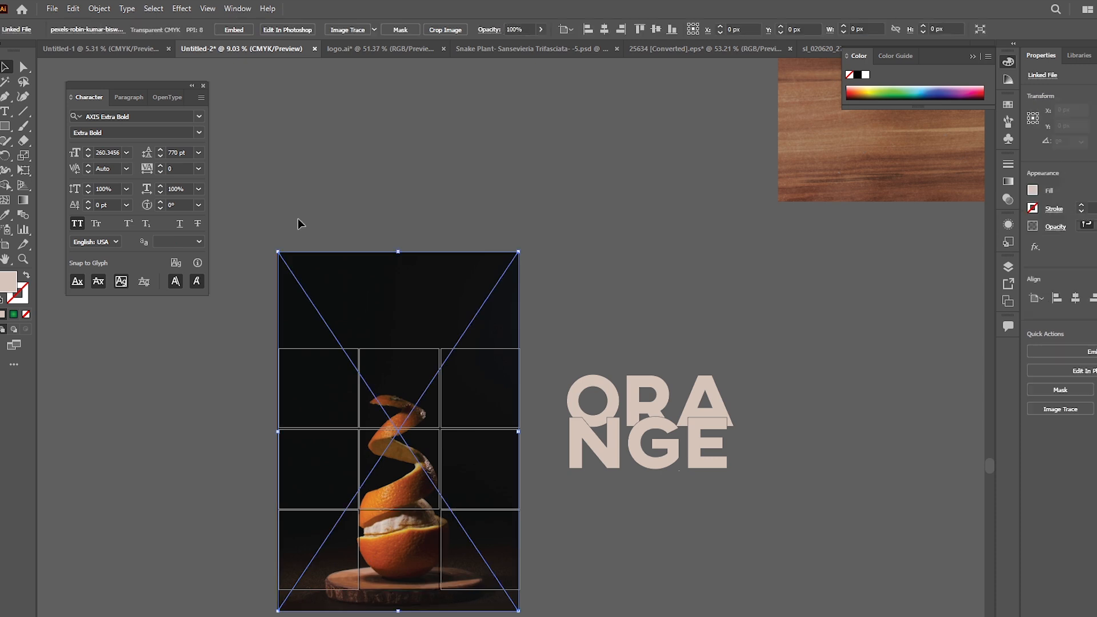
Step: Move the ORANGE lettering onto the photo, behind the orange cutout, across the upper two rows of the grid
left_click(711, 433)
left_click_drag(711, 434, 514, 469)
left_click_drag(462, 493, 470, 466)
left_click(583, 563)
left_click_drag(339, 502, 451, 505)
left_click_drag(526, 533, 514, 439)
Step: Add the word "Plant" below the E in Monique Script Regular with All Caps turned off
key("t")
left_click(561, 420)
type("PLANT")
key("ctrl+a")
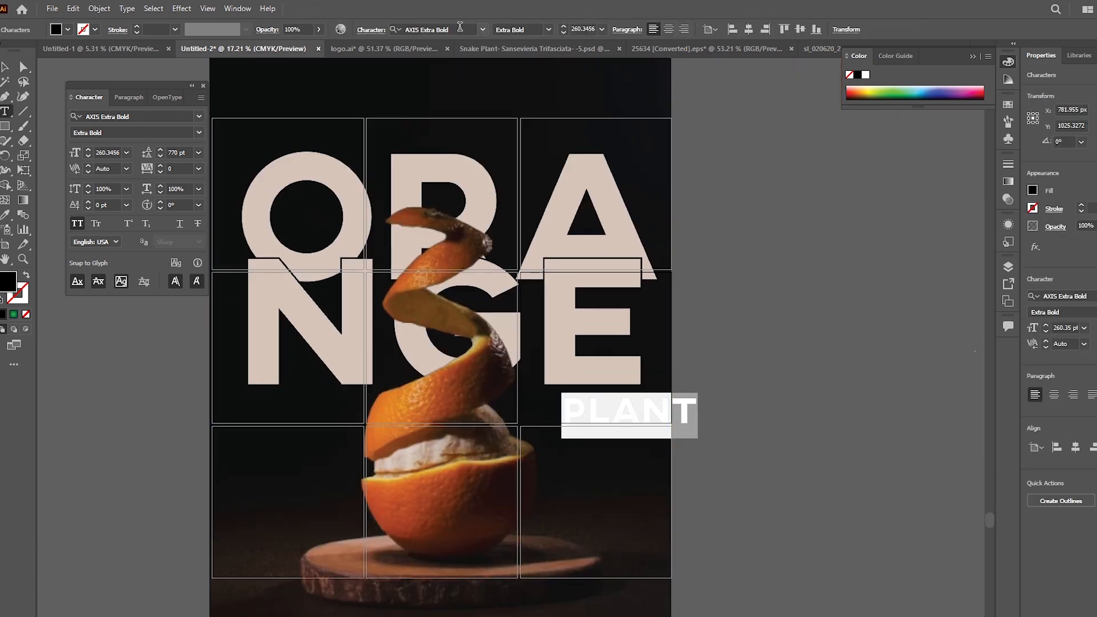
type("moni")
key("Down")
key("Return")
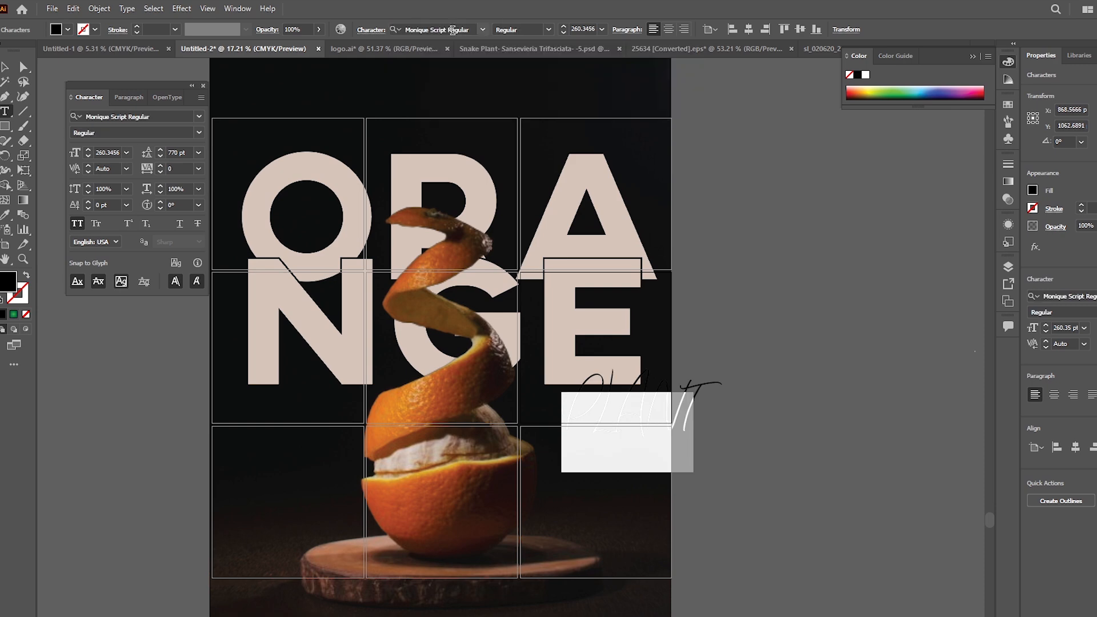
left_click(78, 223)
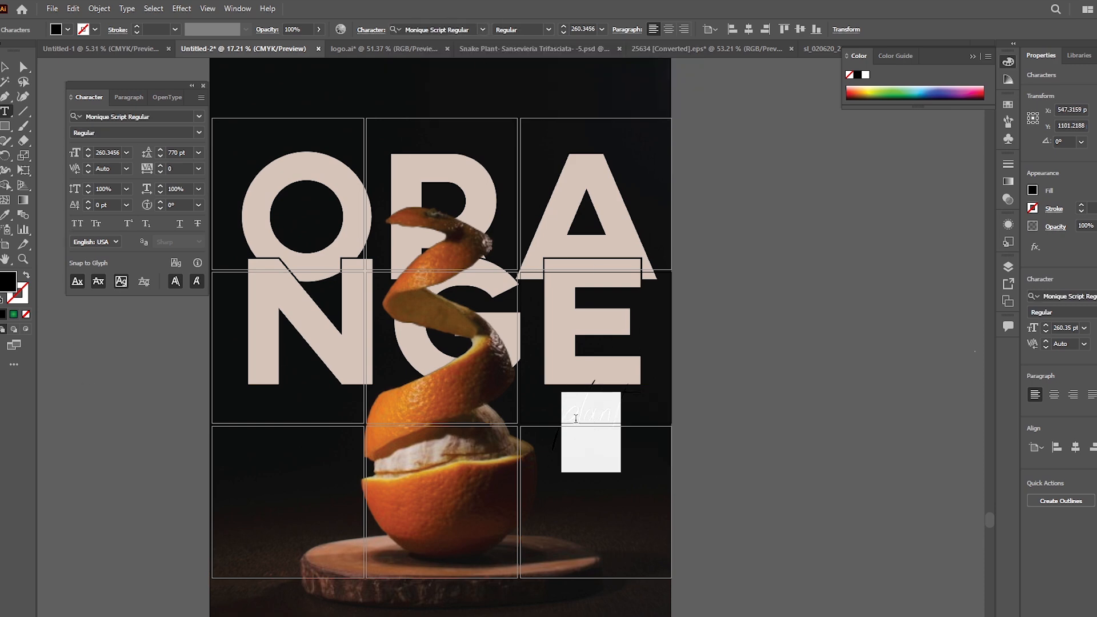
type("P")
Step: Fill the Plant script text with white
key("ctrl+a")
double_click(8, 282)
left_click_drag(644, 230, 601, 85)
left_click(921, 96)
key("Escape")
Step: Resize the Plant text to about 268 pt and place it overlapping the lower left corner of the E
left_click_drag(568, 395, 717, 316)
left_click(697, 377)
left_click_drag(633, 289, 640, 288)
left_click_drag(708, 307, 623, 309)
left_click_drag(601, 304, 576, 483)
left_click_drag(608, 550, 690, 601)
left_click_drag(630, 524, 575, 528)
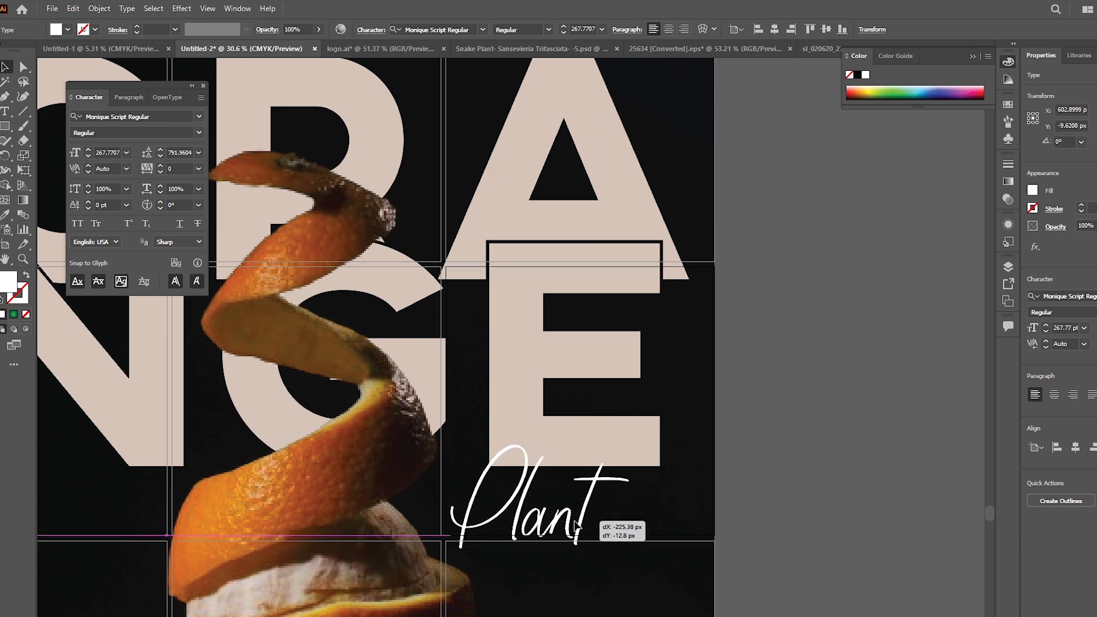
Step: Lock the orange cutout image that covers the lettering
left_click(592, 436)
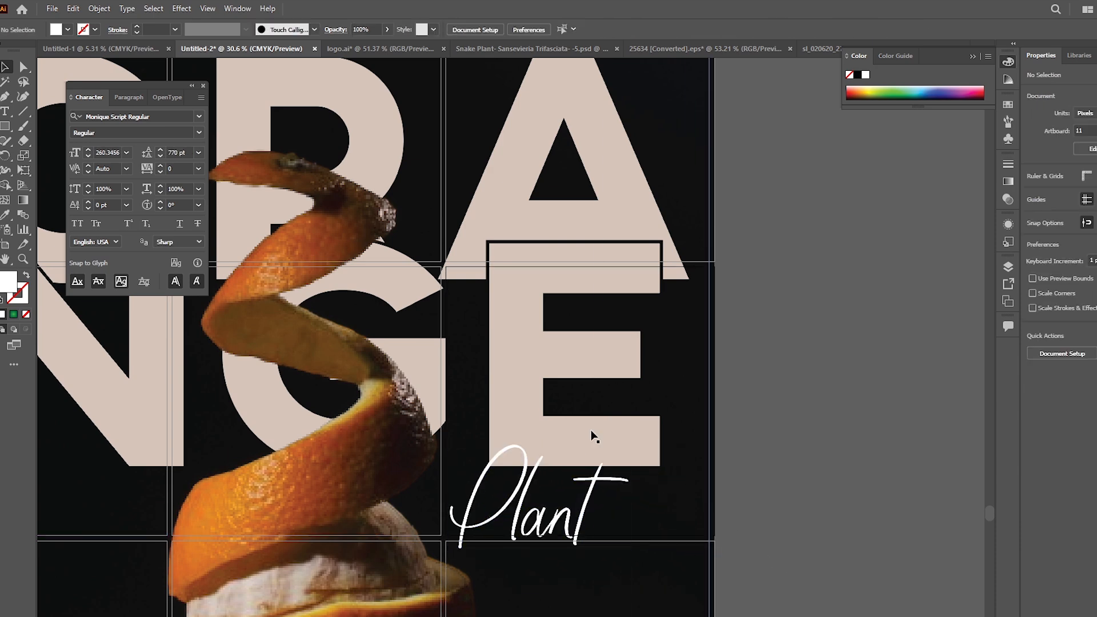
left_click(791, 423)
left_click(530, 395)
key("ctrl+2")
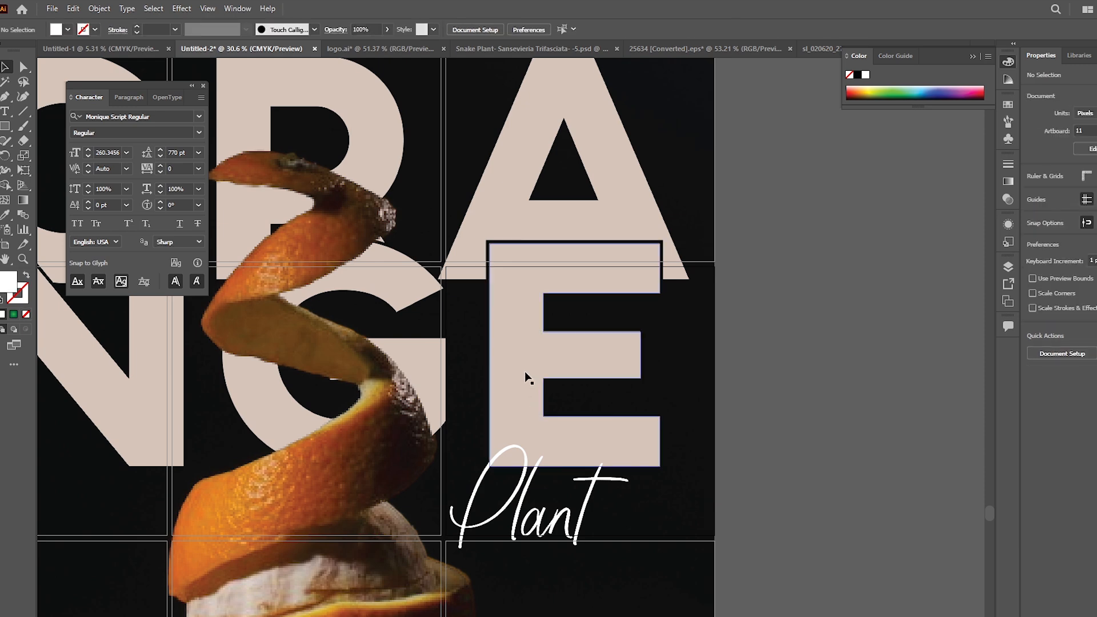
Step: Erase the lower edge of the E around the Plant script's P, l and t strokes, leaving a thin gap
left_click(526, 375)
scroll(520, 530, "up", 5)
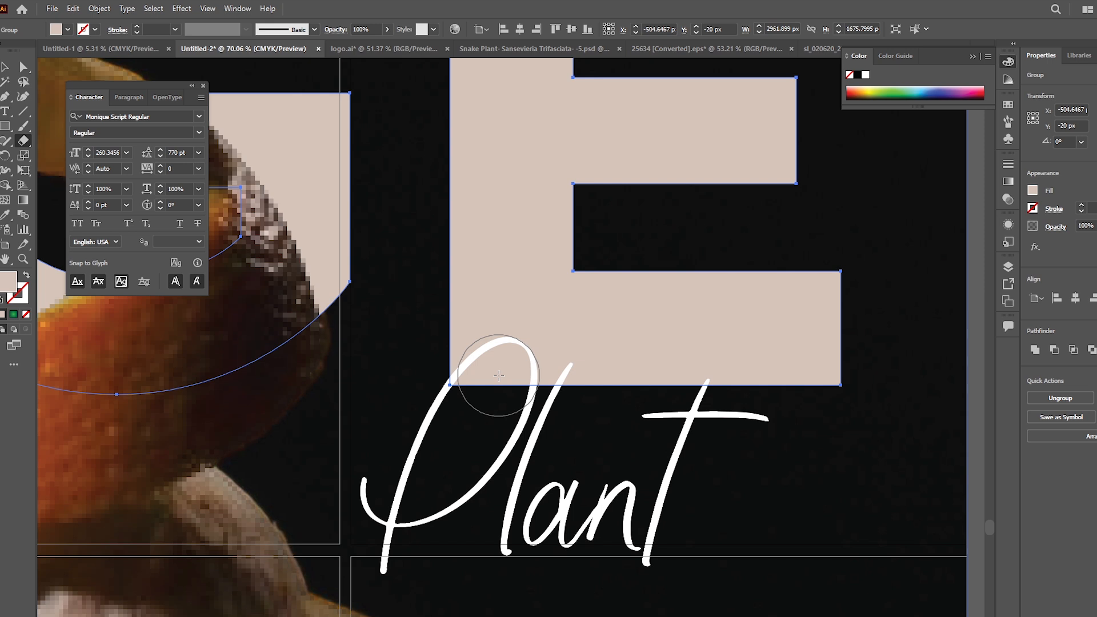
left_click_drag(504, 372, 492, 381)
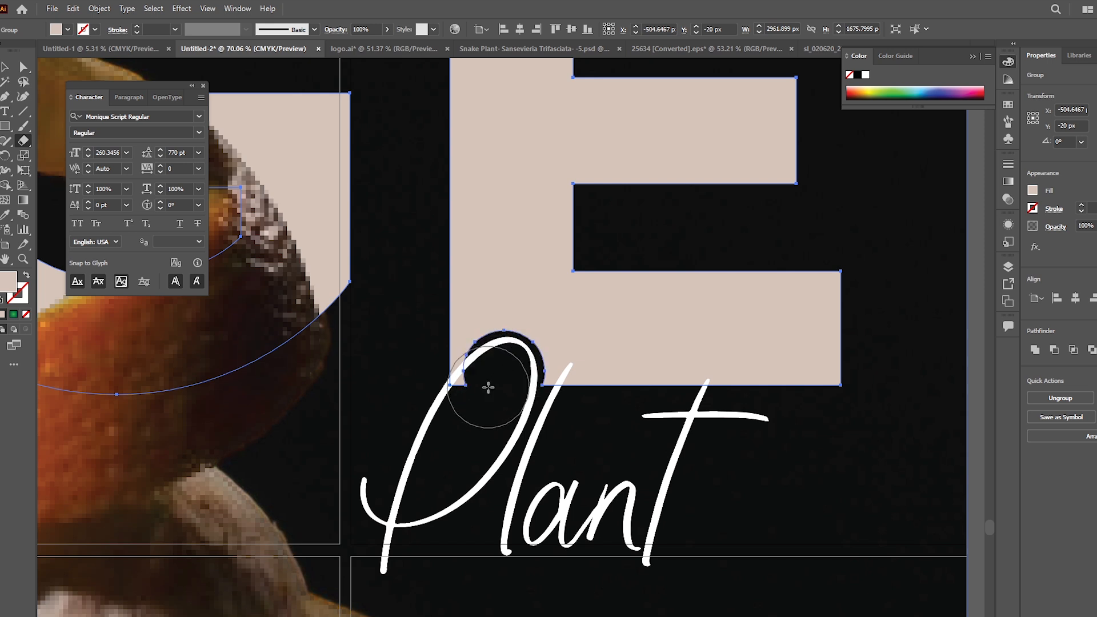
mouse_move(494, 382)
left_mouse_down()
mouse_move(474, 400)
mouse_move(498, 391)
left_mouse_up()
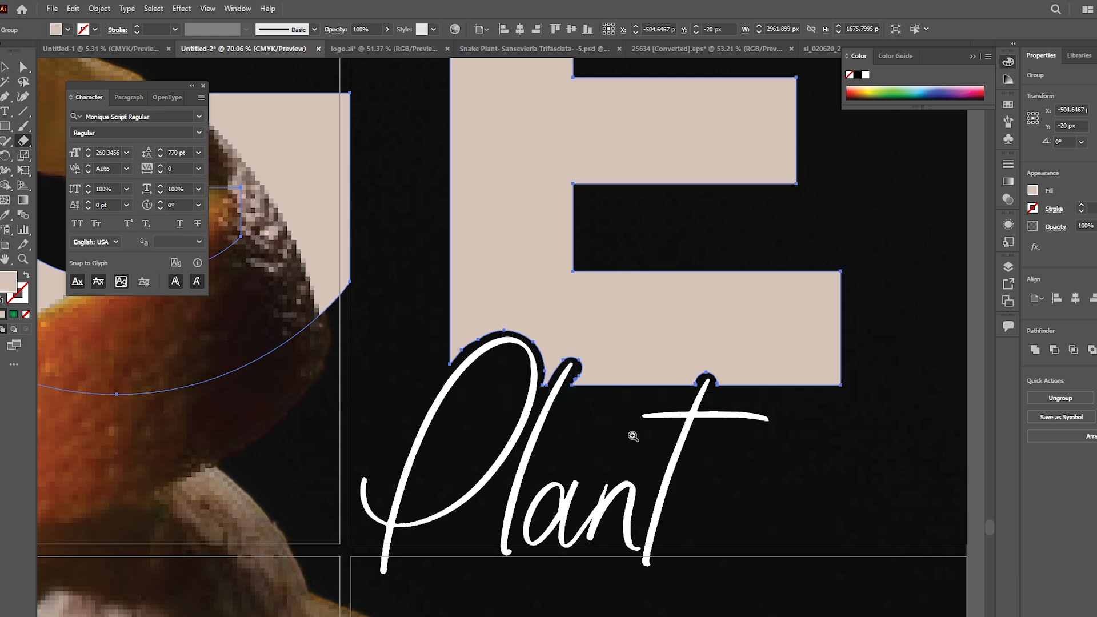
scroll(633, 436, "down", 5)
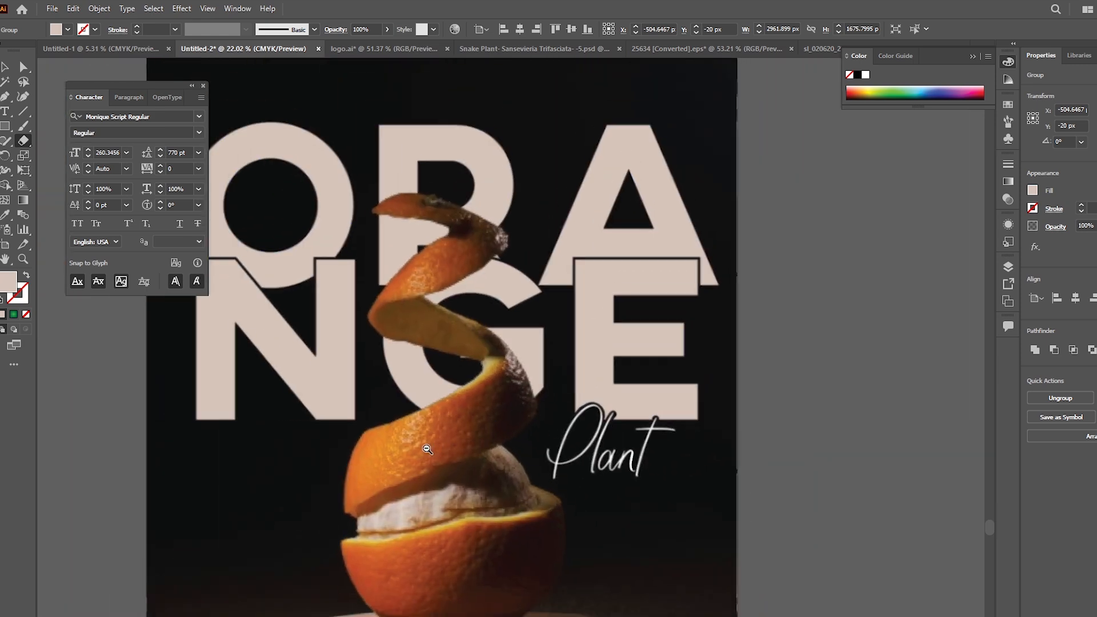
Step: Fill the whole ORANGE lettering with an orange sampled from the peel
key("v")
left_click(712, 456)
scroll(788, 453, "down", 3)
left_click_drag(673, 505, 573, 421)
left_click(589, 313)
key("i")
left_click(479, 359)
left_click(482, 350)
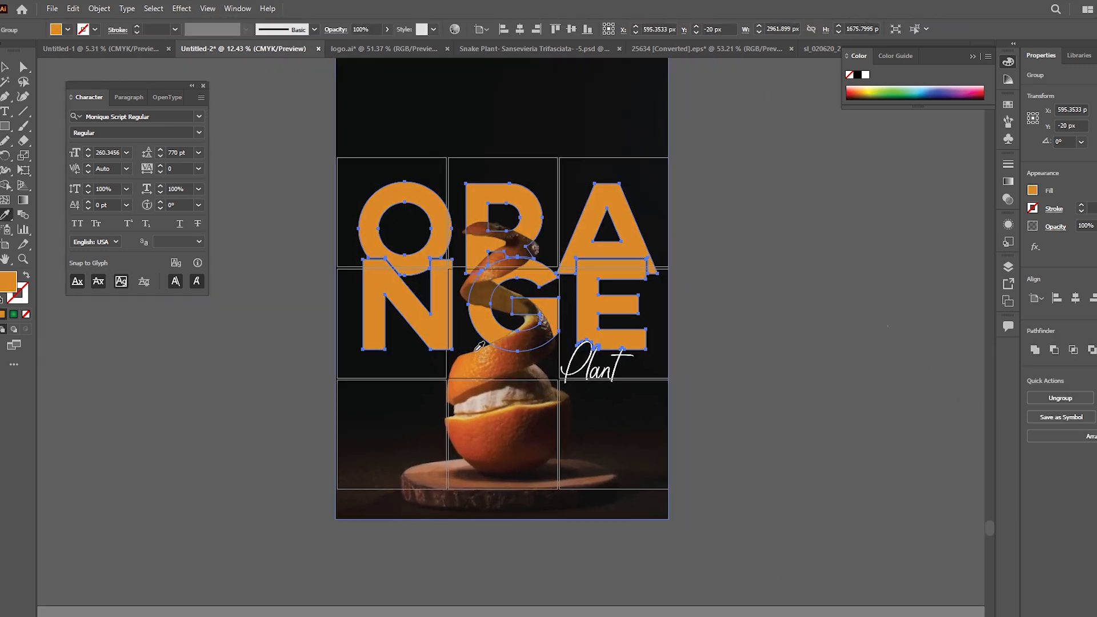
Step: Fill the whole ORANGE lettering with a golden yellow sampled from the orange photo
scroll(483, 367, "up", 5)
left_click(634, 481)
left_click(672, 472)
left_click(436, 524)
scroll(567, 421, "down", 4)
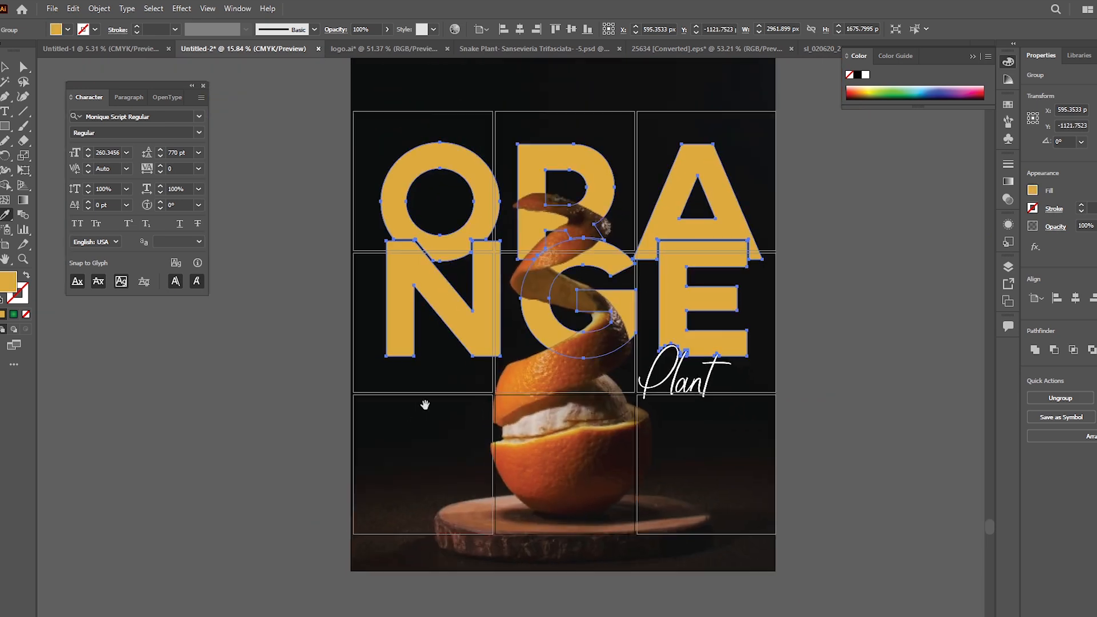
Step: Ungroup the lettering and group the N, G and E as their own row
key("v")
key("ctrl+shift+g")
left_click(872, 366)
left_click(672, 305)
left_click(531, 320, "shift")
left_click(486, 320, "shift")
key("ctrl+g")
Step: Fill the NGE row with a darker orange sampled from the peel
scroll(520, 390, "up", 3)
key("i")
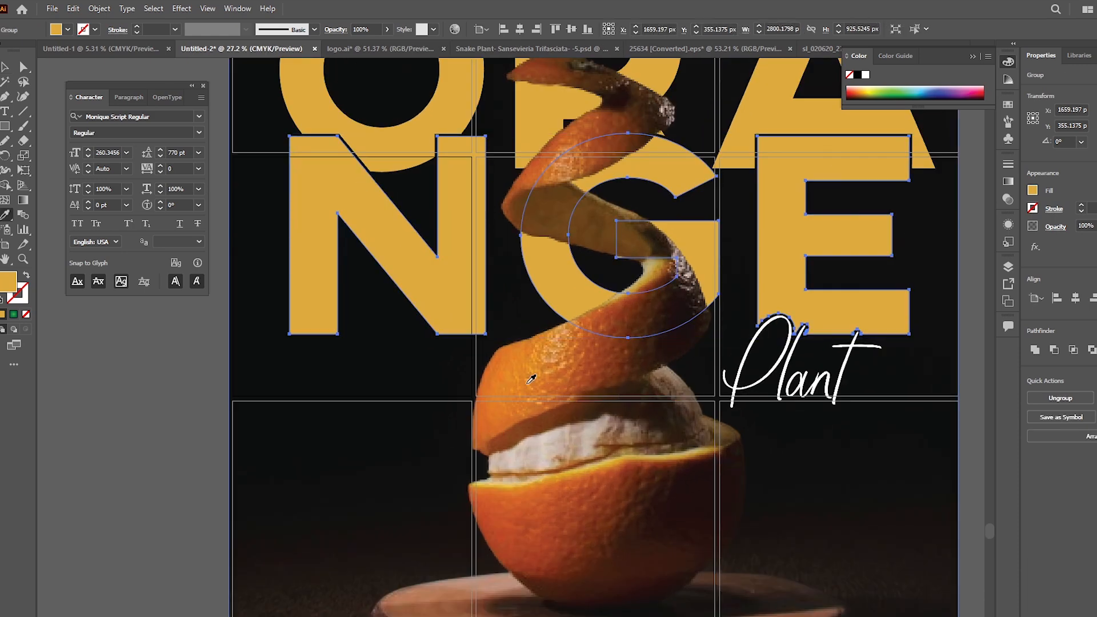
left_click(523, 346)
key("v")
scroll(757, 379, "down", 3)
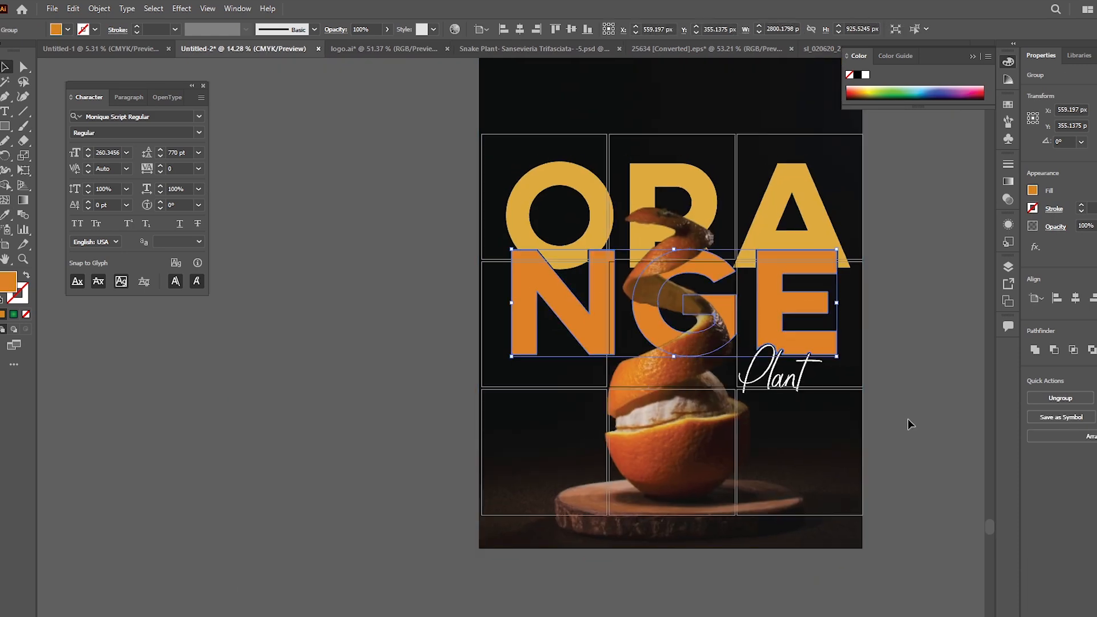
left_click(908, 423)
Step: Bring the white Farming Technology logo from the Snake Plant design over to the lower part of the orange poster
left_click_drag(852, 495, 645, 498)
left_click_drag(819, 307, 784, 297)
left_click_drag(757, 250, 644, 463)
left_click_drag(844, 208, 668, 429)
left_click_drag(674, 294, 677, 419)
left_click_drag(526, 423, 543, 543)
left_click_drag(570, 605, 737, 407)
left_click_drag(708, 167, 656, 325)
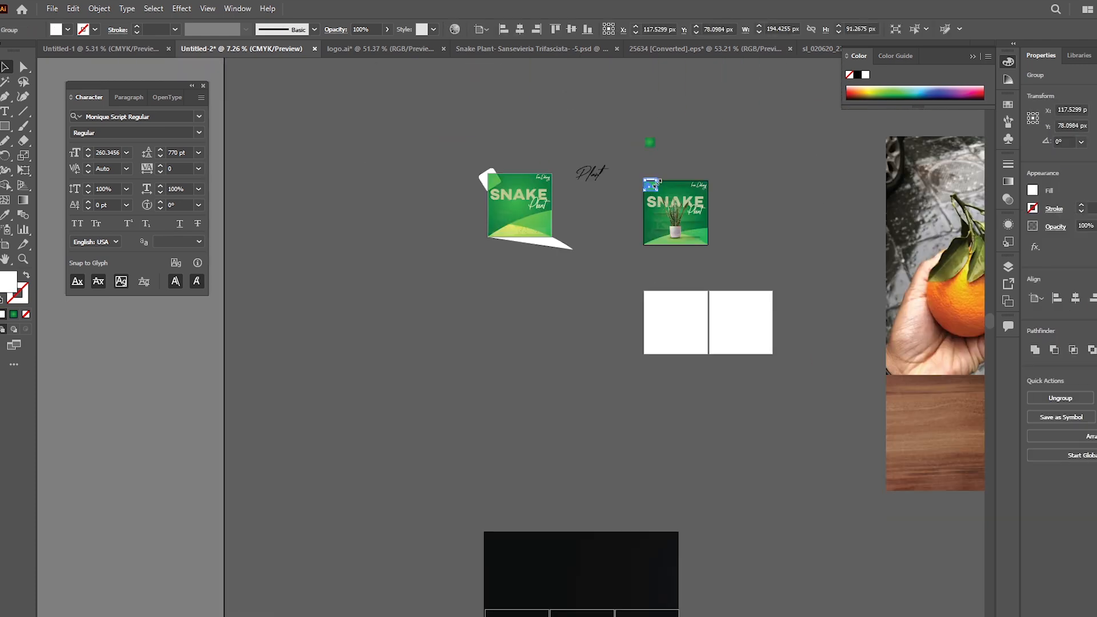
left_click_drag(634, 487, 706, 542)
left_click_drag(706, 569, 772, 286)
left_click_drag(723, 212, 674, 514)
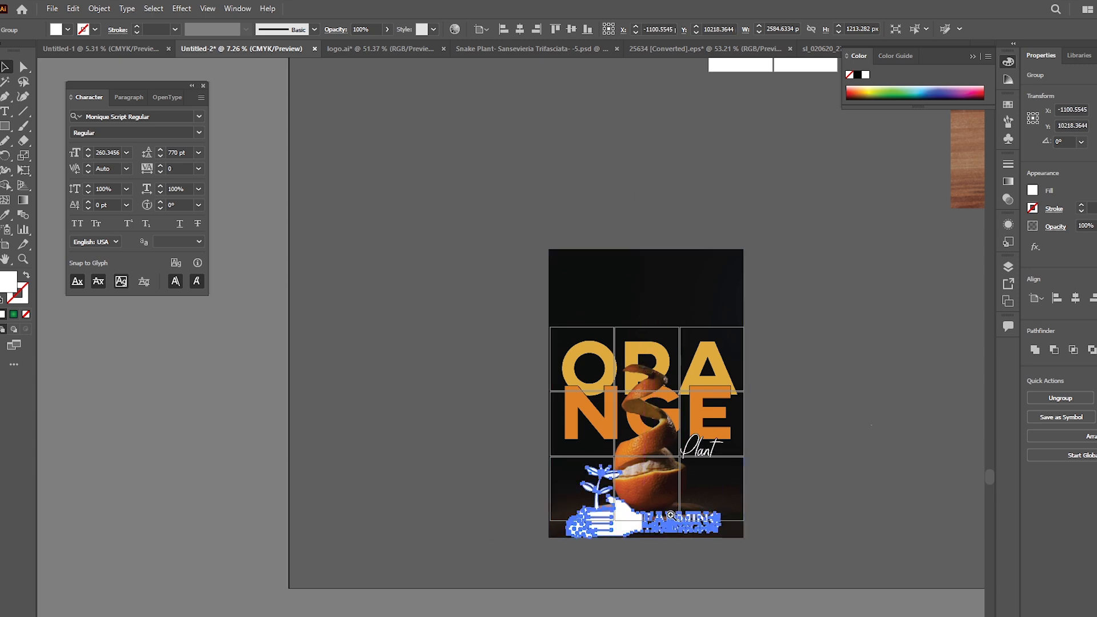
Step: Scale the Farming Technology logo down to about 962 × 451 px and place it in the lower-left grid cell
scroll(673, 511, "up", 3)
left_click_drag(784, 482, 531, 489)
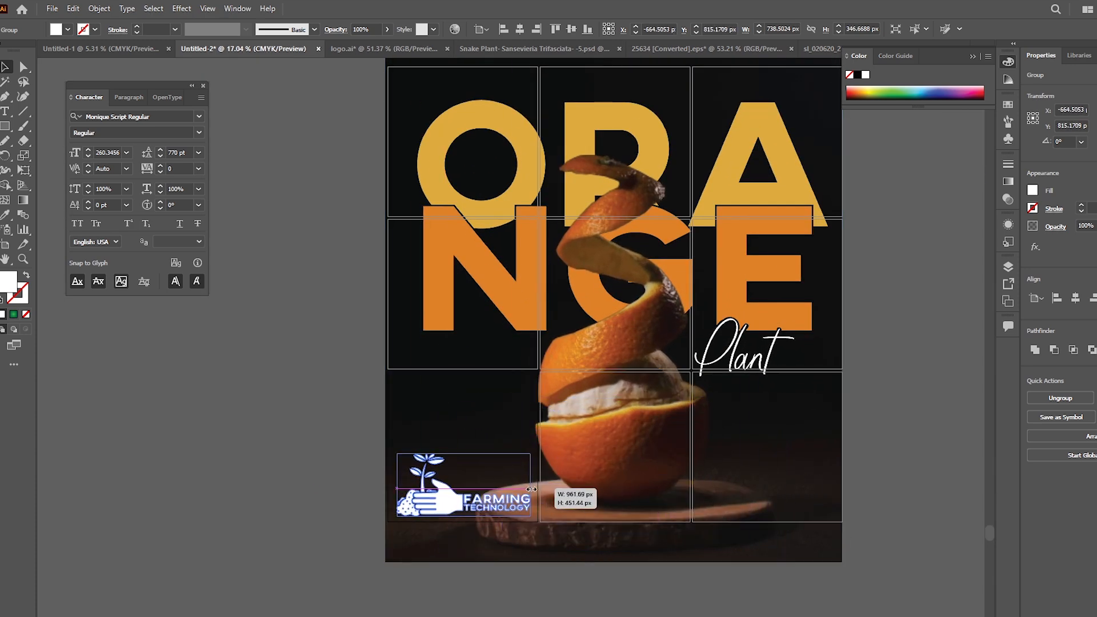
left_click(916, 507)
scroll(568, 473, "down", 1)
left_click_drag(559, 392, 471, 445)
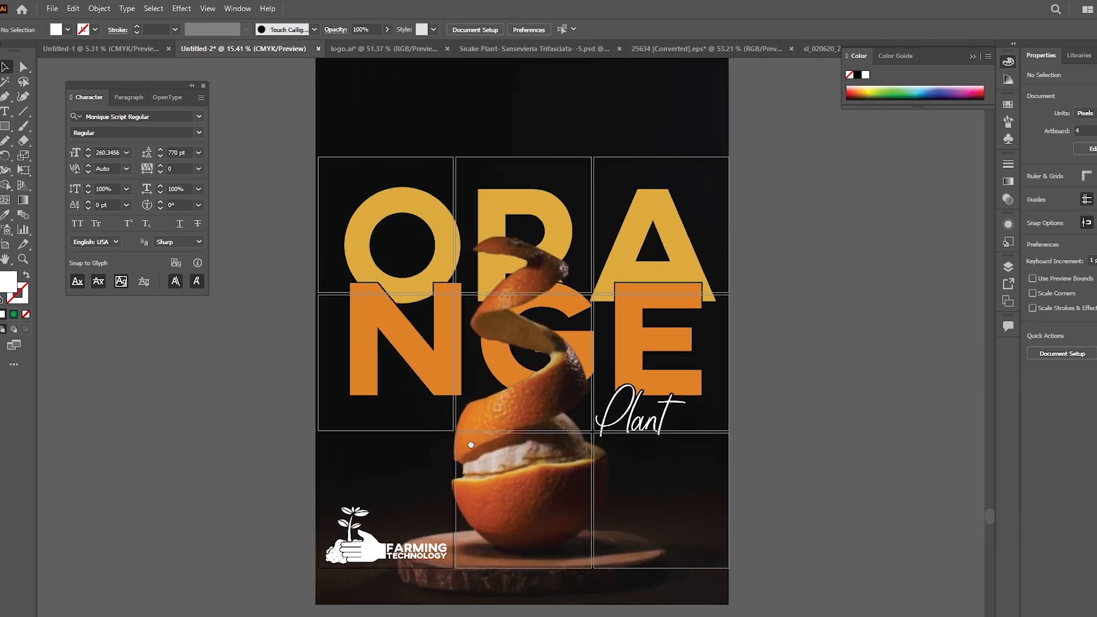
Step: Browse the D: drive folders in File Explorer and bring a design file from there into Illustrator
left_click(288, 615)
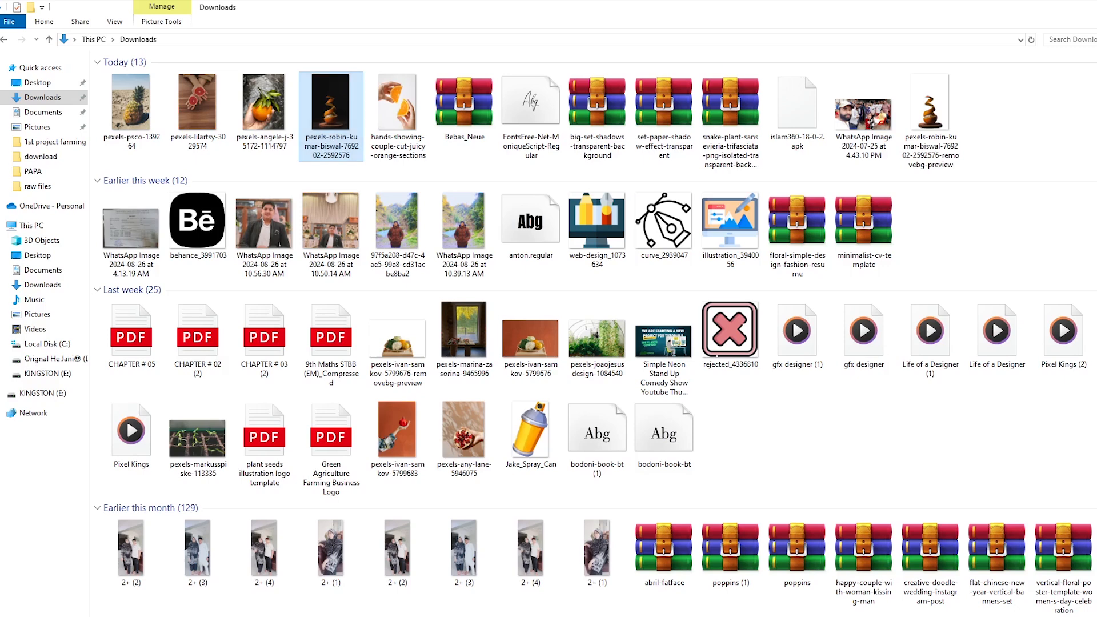
left_click(52, 360)
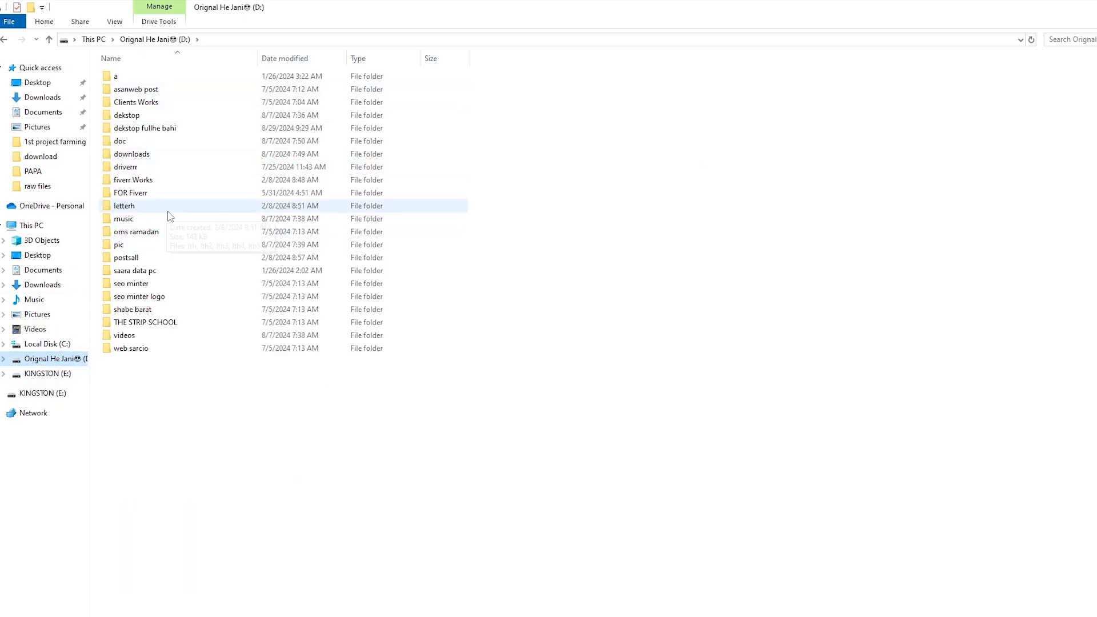
left_click(174, 270)
double_click(174, 271)
double_click(152, 153)
left_click(527, 76)
left_click_drag(400, 86, 553, 258)
left_click_drag(455, 487, 227, 32)
left_click_drag(117, 51, 673, 592)
left_click(667, 596)
Step: Add the text "free delivery" above the R of the lettering and set it in AXIS Extra Bold
left_click(771, 559)
left_click_drag(771, 469, 744, 458)
left_click_drag(529, 302, 535, 329)
left_click_drag(489, 447, 462, 424)
left_click_drag(469, 167, 605, 186)
key("t")
left_click(450, 173)
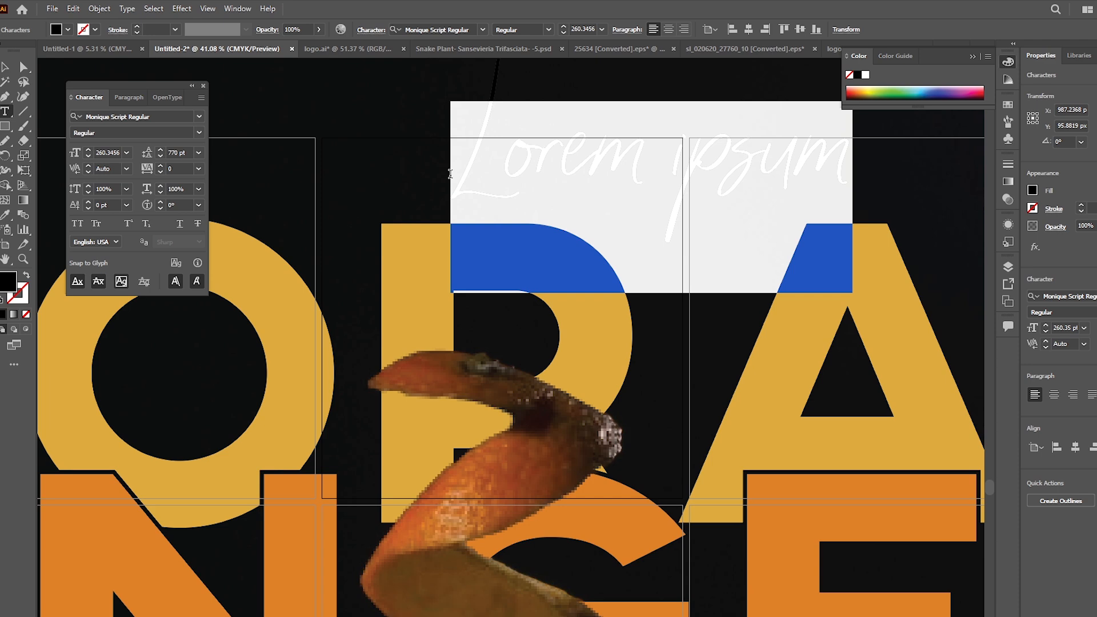
type("free")
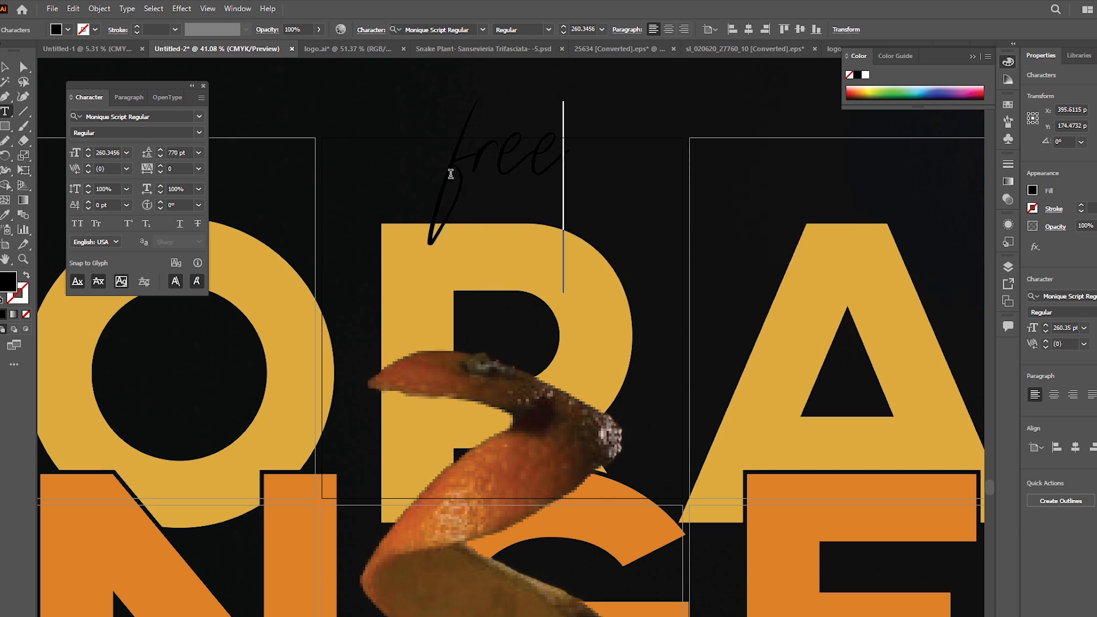
type(" delivery")
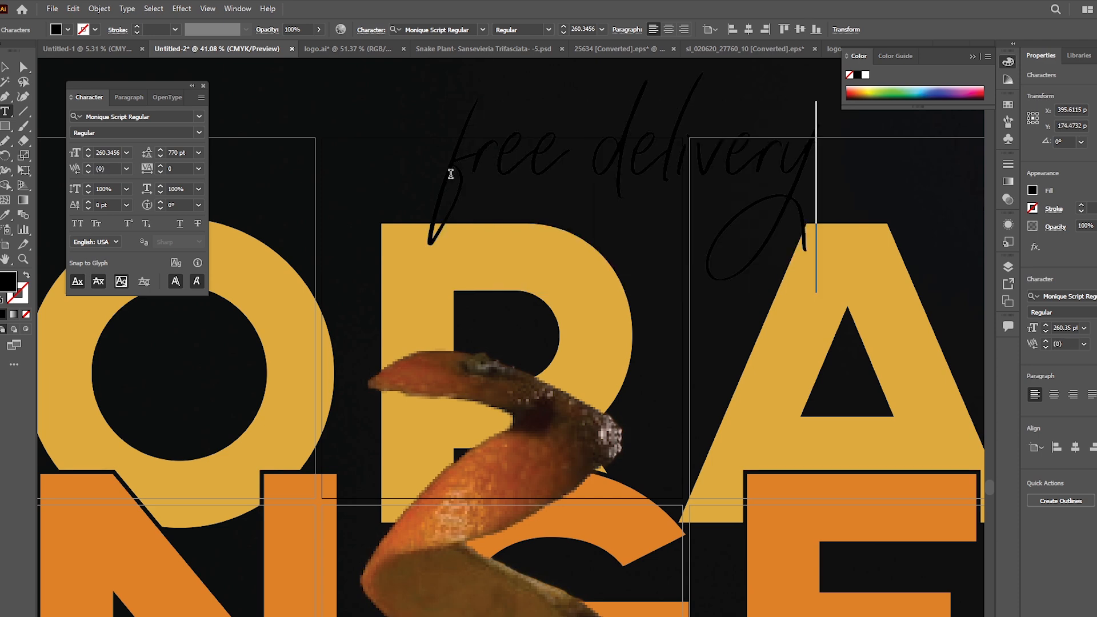
key("ctrl+a")
left_click(483, 29)
left_click(586, 111)
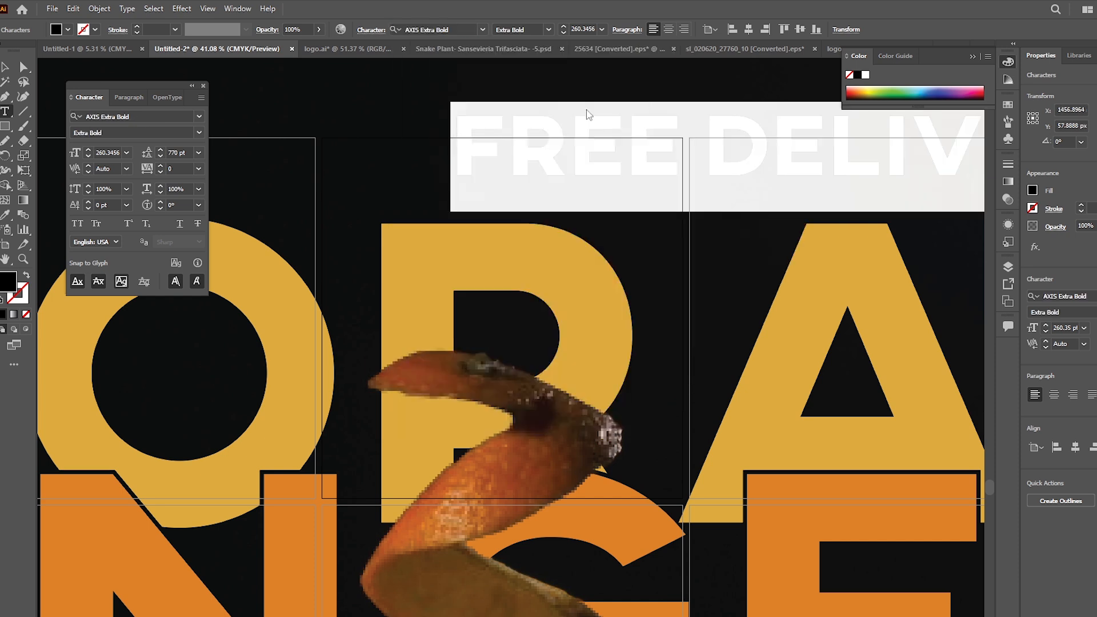
Step: Move the FREE DELIVERY text over the top edge of the ORA row
key("Escape")
left_click_drag(641, 136, 379, 201)
key("i")
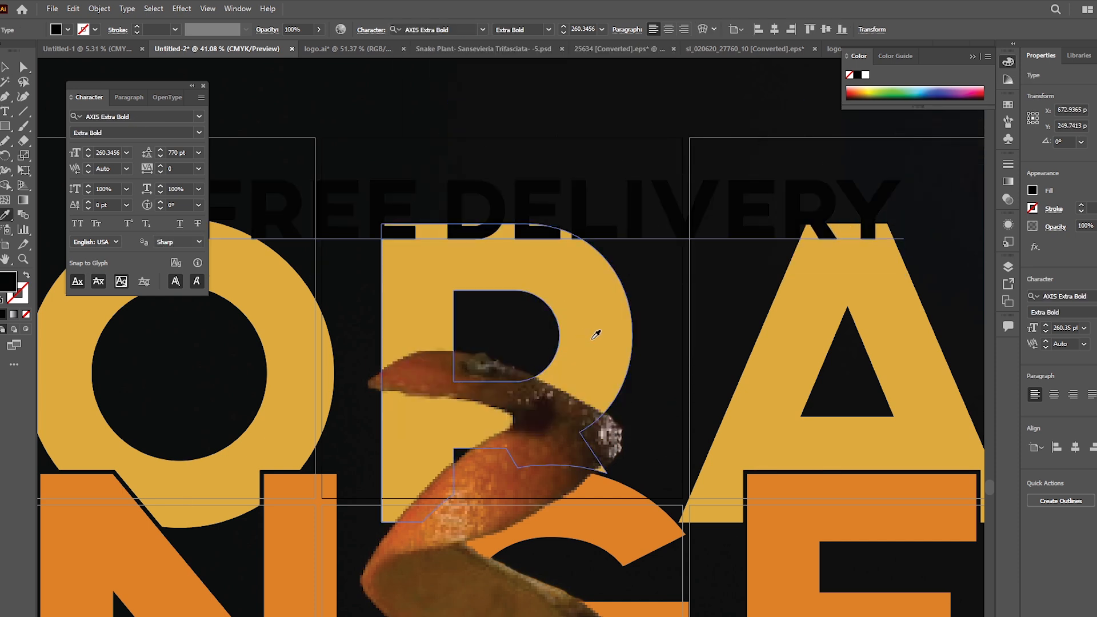
key("b")
key("v")
mouse_move(594, 234)
left_mouse_down()
mouse_move(566, 252)
mouse_move(546, 235)
left_mouse_up()
Step: Fill the FREE DELIVERY text with a mauve pink
left_click(4, 215)
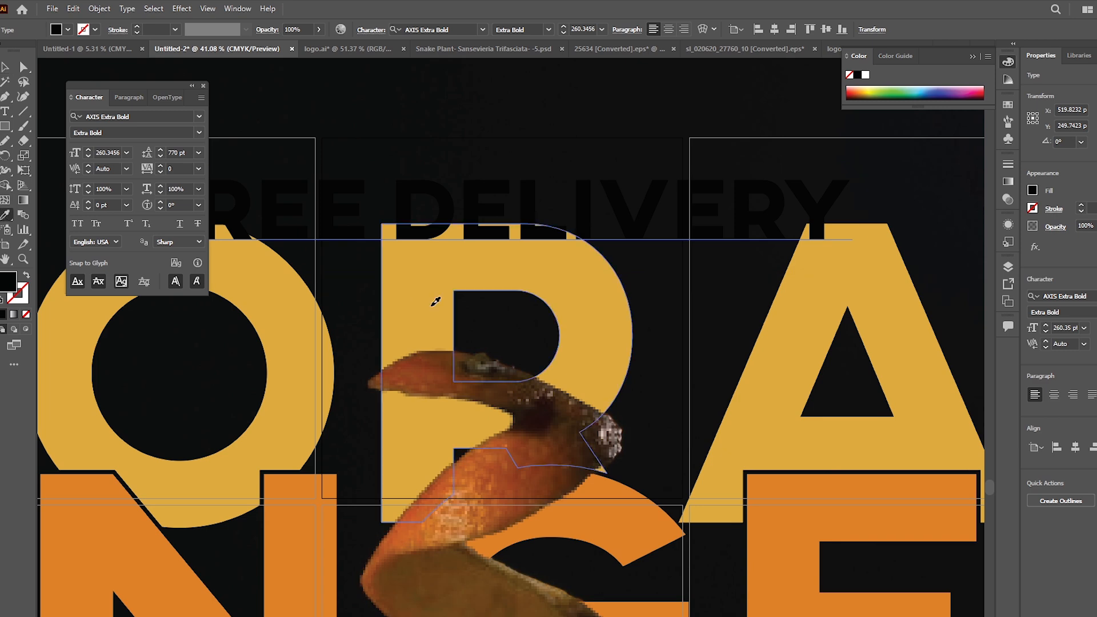
left_click(298, 409)
left_click_drag(473, 443, 286, 464)
left_click(624, 527)
key("b")
double_click(11, 283)
left_click(675, 148)
left_click(919, 96)
Step: Fill the FREE DELIVERY text with the white sampled from the Plant script
scroll(680, 446, "down", 1)
scroll(680, 446, "down", 2)
key("i")
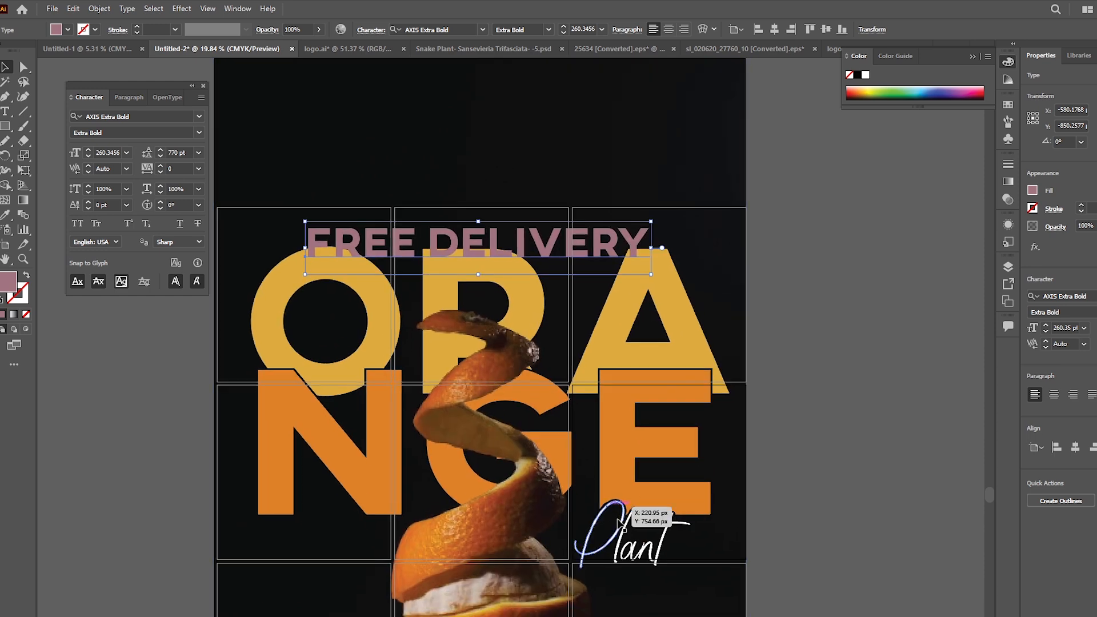
left_click(643, 526)
Step: Scale down the FREE DELIVERY text and place it centered just above the R, near the top of the grid
left_click_drag(553, 253, 685, 338)
key("v")
left_click_drag(570, 222, 574, 197)
left_click_drag(699, 300, 573, 261)
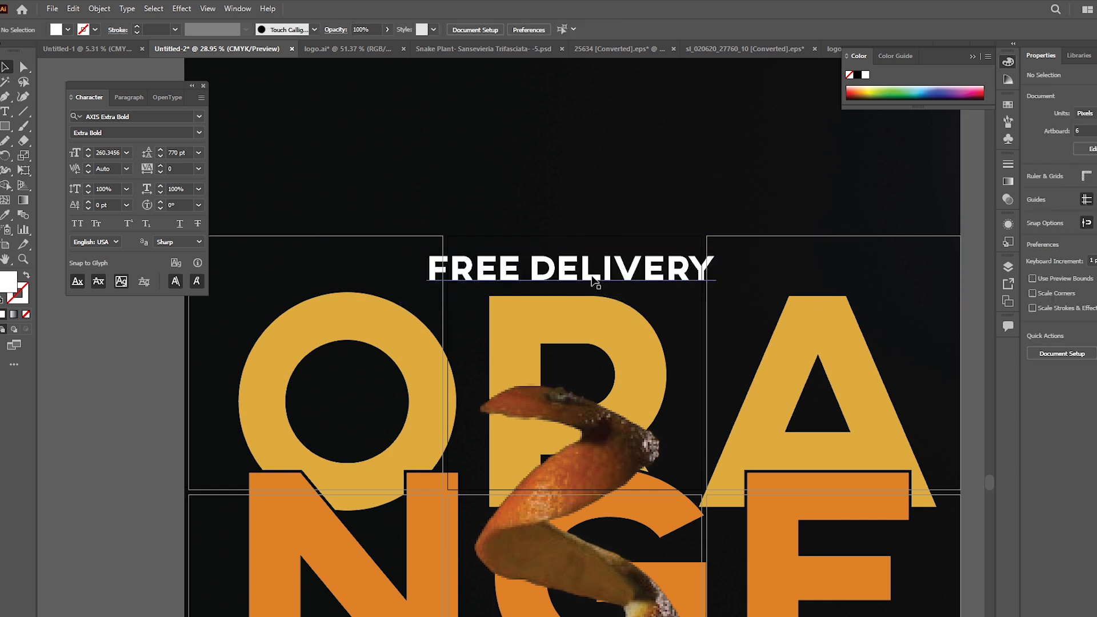
Step: Try the Darken, Multiply, Lighten and Screen blend modes on the FREE DELIVERY text, settling on Color Dodge
left_click(1008, 200)
left_click(896, 180)
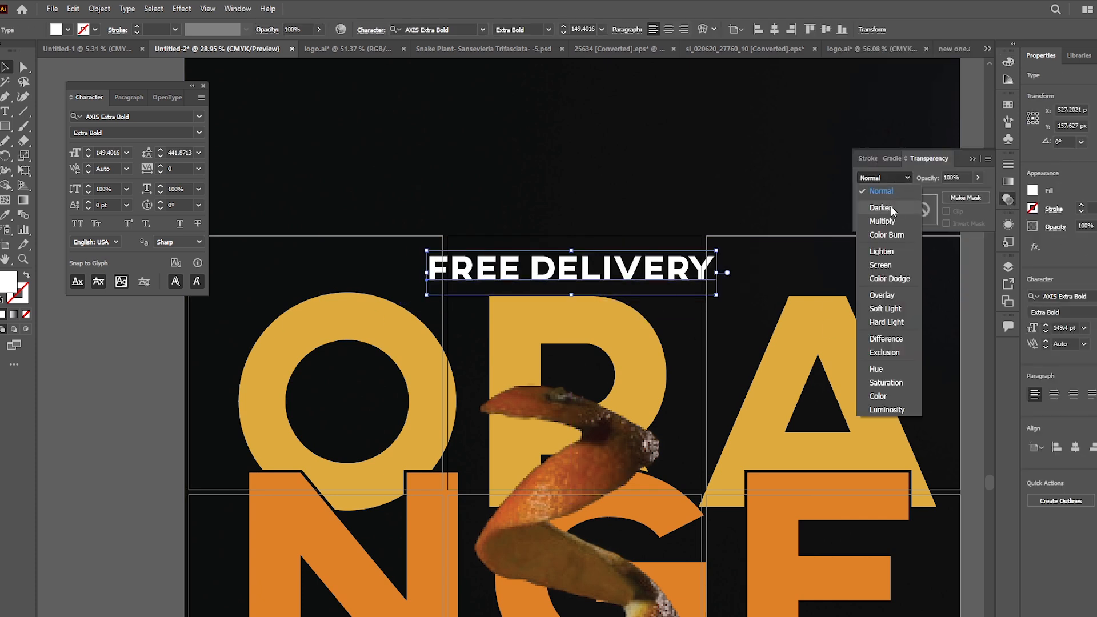
left_click(890, 208)
left_click(900, 180)
left_click(895, 221)
left_click(897, 179)
left_click(882, 251)
left_click(904, 179)
left_click(877, 265)
left_click(883, 178)
left_click(889, 278)
Step: Fill the FREE DELIVERY text with light grey D8D6D7, leaving the stroke color unset
double_click(14, 295)
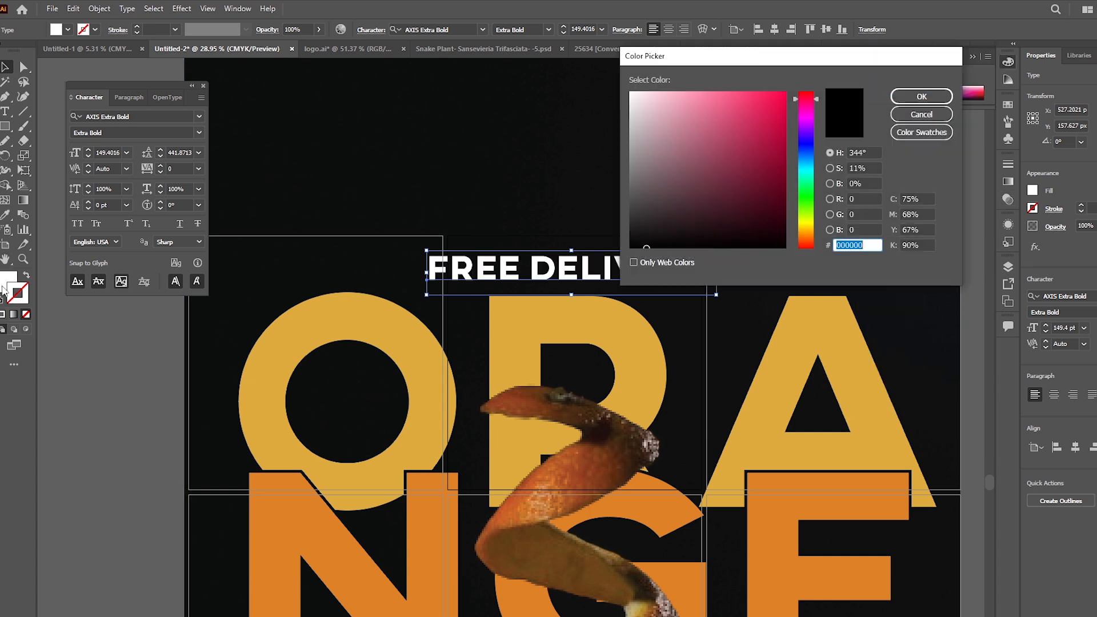
left_click(907, 113)
double_click(8, 281)
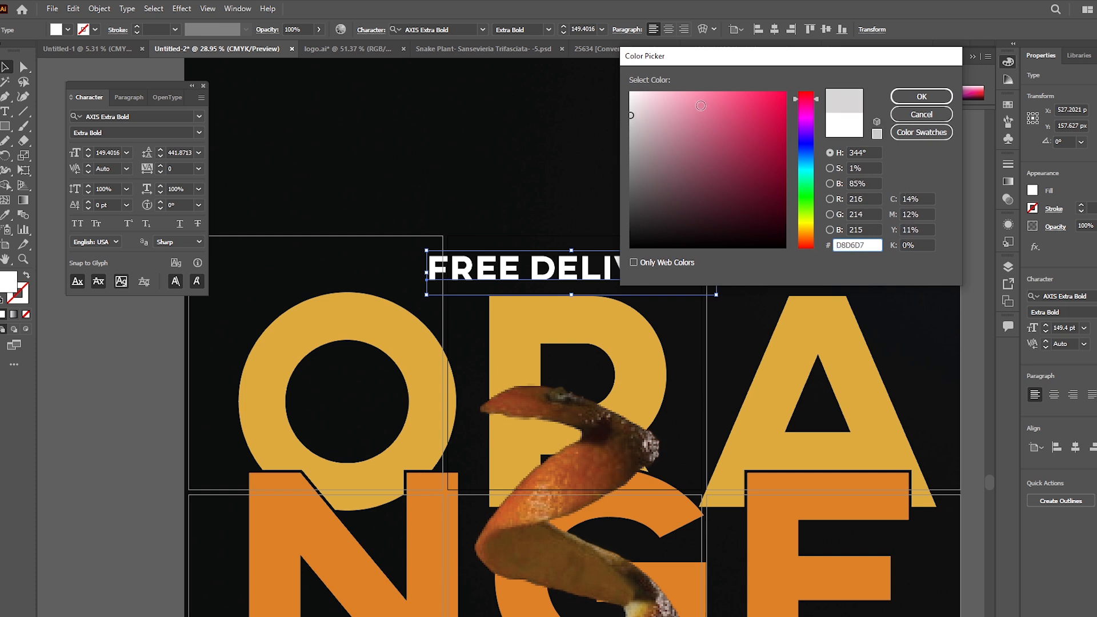
left_click(921, 96)
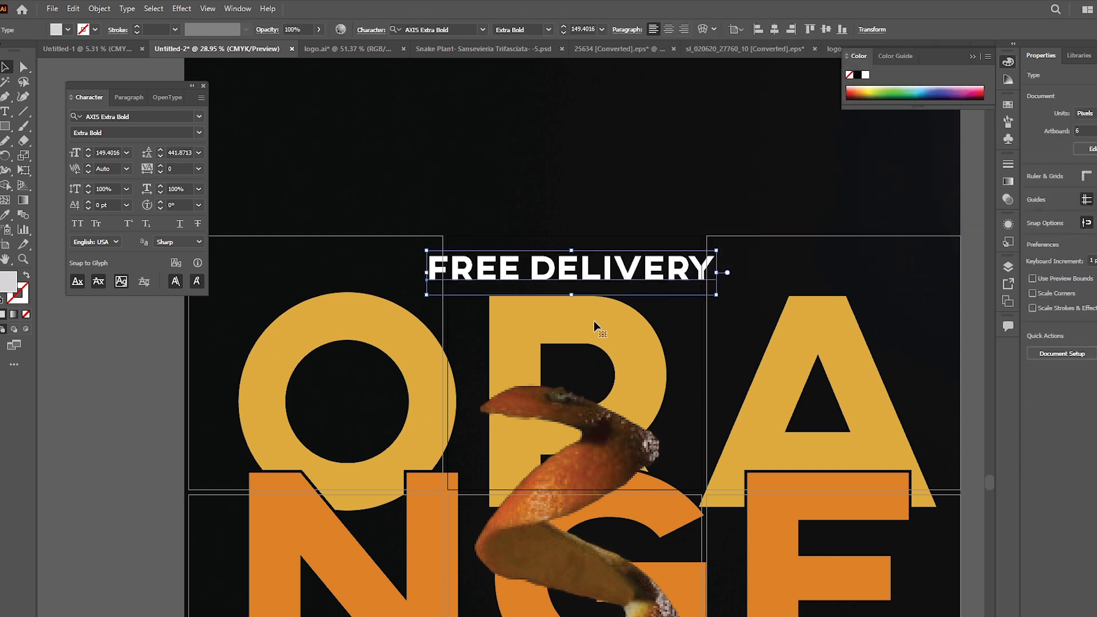
Step: Set the FREE DELIVERY text's tracking to 590 and reposition it centered just above the ORA row
left_click_drag(161, 167, 159, 166)
left_click_drag(878, 283, 752, 284)
key("shift+Down")
key("shift+Down")
key("shift+Down")
key("shift+Down")
key("shift+Down")
key("shift+Down")
key("shift+Down")
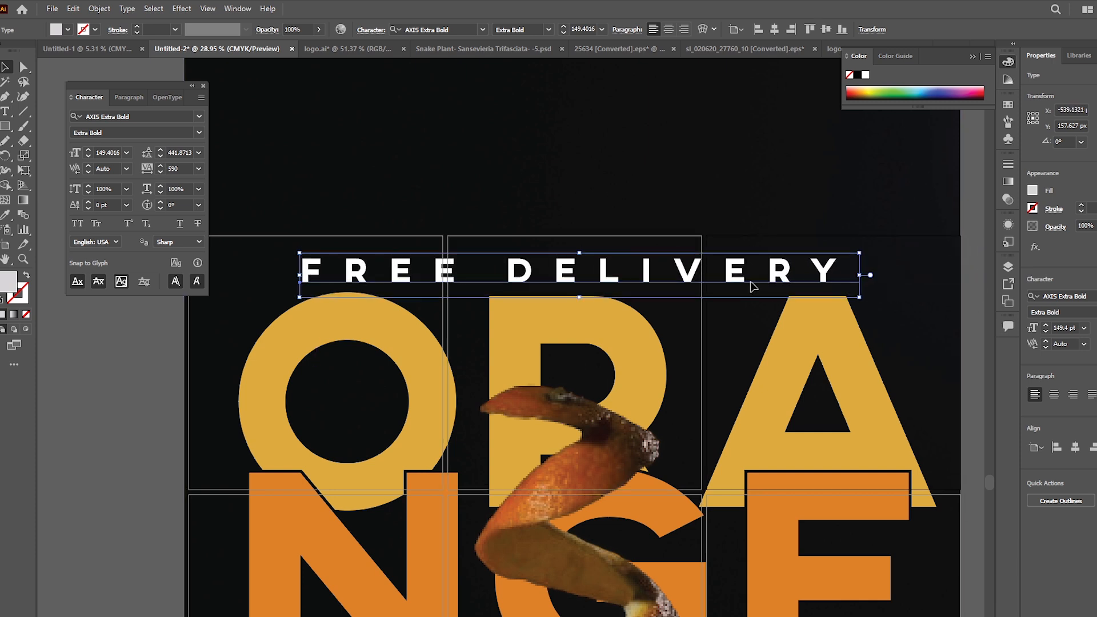
key("shift+Up")
key("shift+Up")
key("shift+Up")
left_click(380, 589)
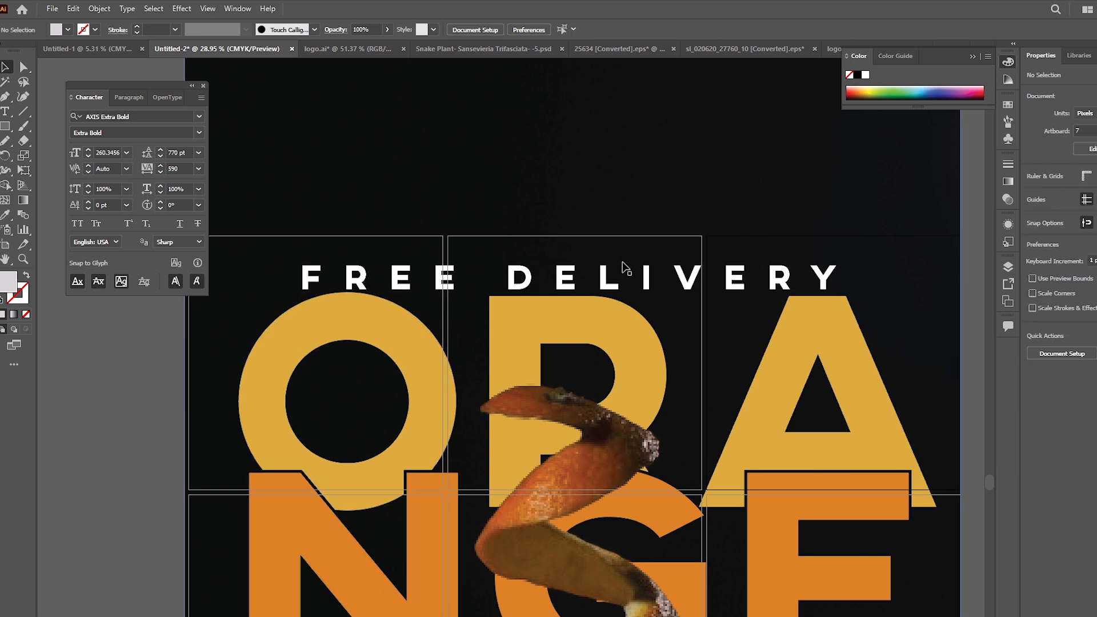
Step: Shrink the FREE DELIVERY text to about 67.45 pt, widen its tracking to 1590 and center it above the ORA row
left_click(632, 283)
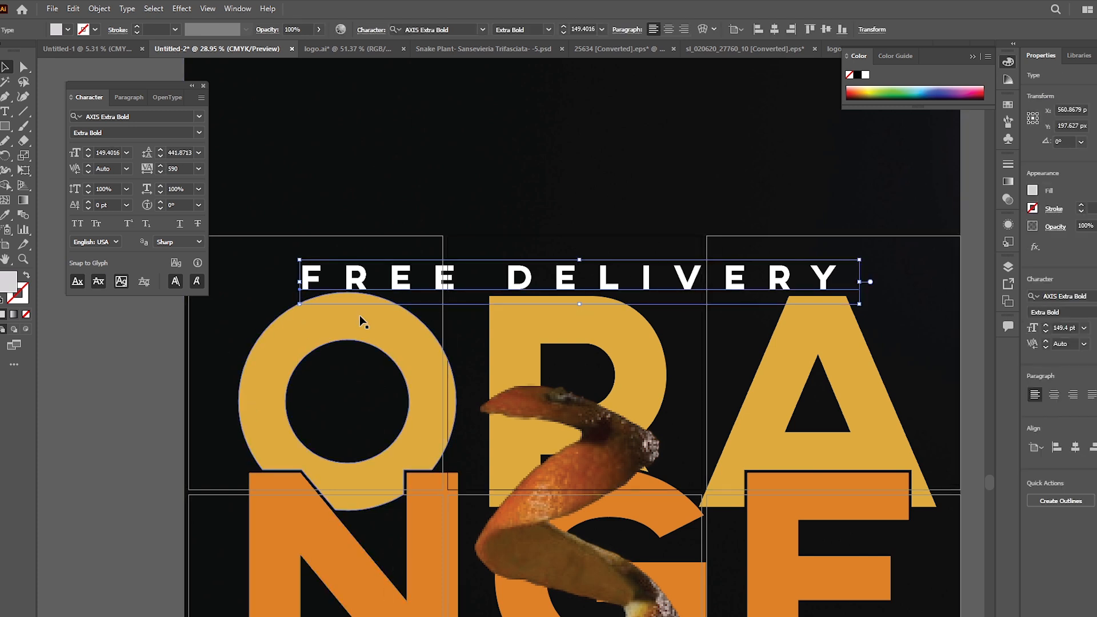
mouse_move(580, 260)
left_mouse_down()
mouse_move(577, 272)
mouse_move(573, 249)
left_mouse_up()
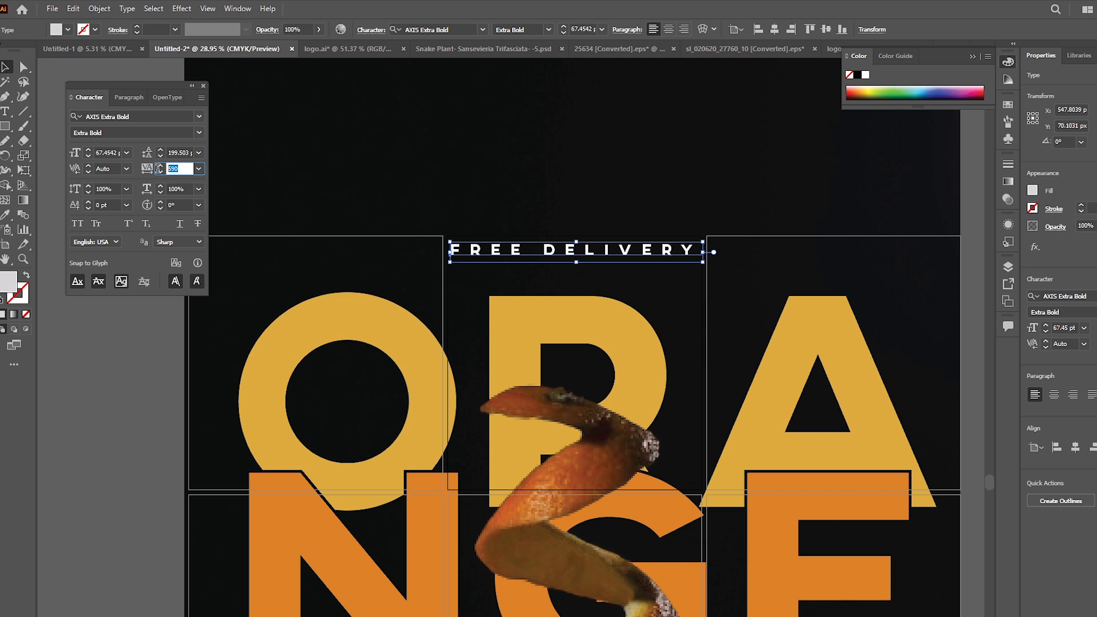
left_click_drag(672, 249, 565, 253)
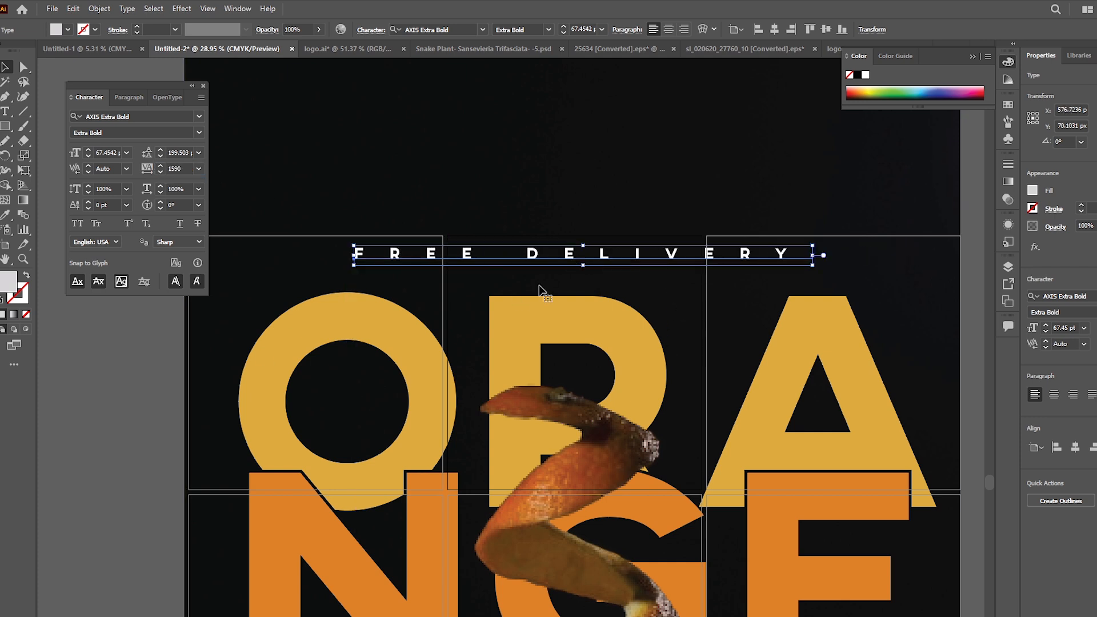
left_click(447, 384)
scroll(863, 373, "down", 2)
left_click_drag(801, 430, 647, 264)
left_click_drag(573, 127, 573, 132)
left_click(220, 397)
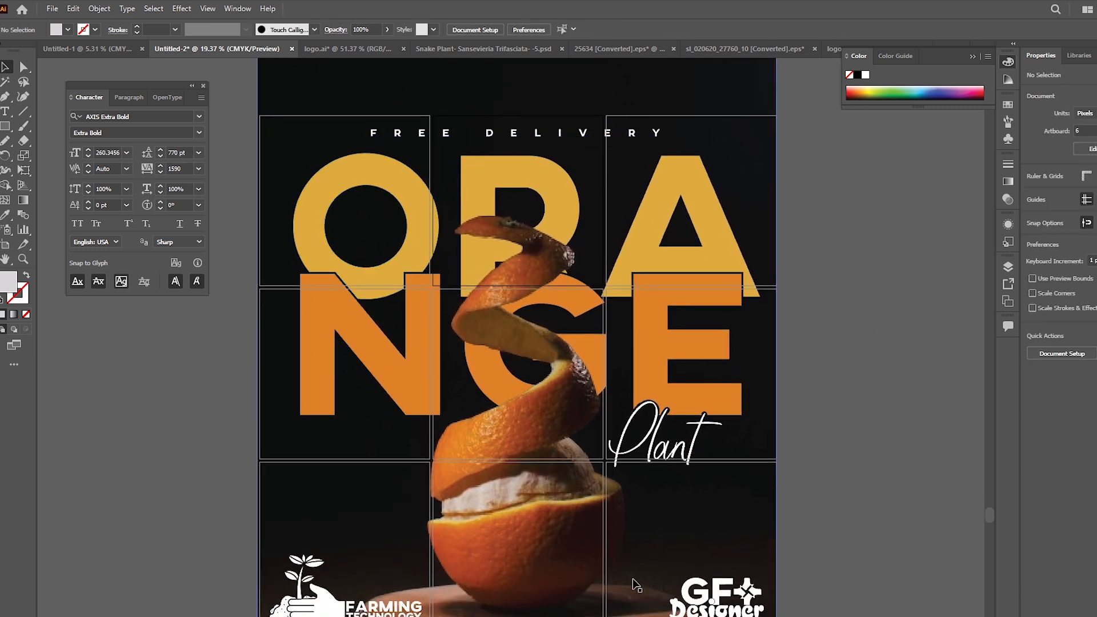
Step: Export the artboard with the letter O for web as a High quality JPEG named 1st on the Desktop
left_click(303, 135)
key("ctrl+alt+shift+s")
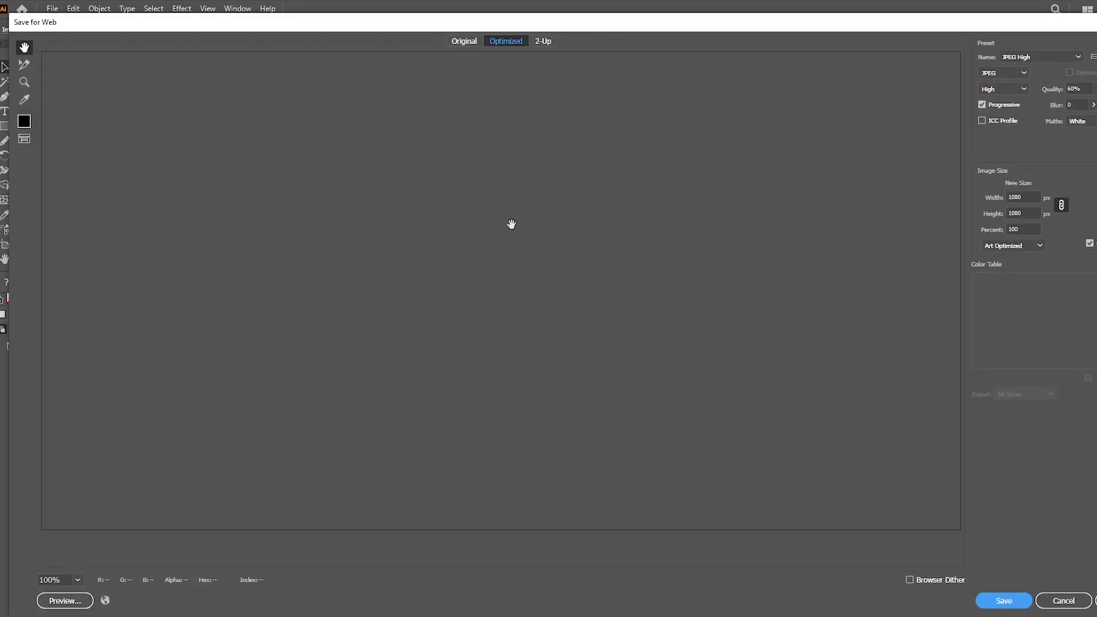
key("Return")
scroll(63, 152, "up", 2)
left_click(78, 123)
left_click(172, 301)
type("1")
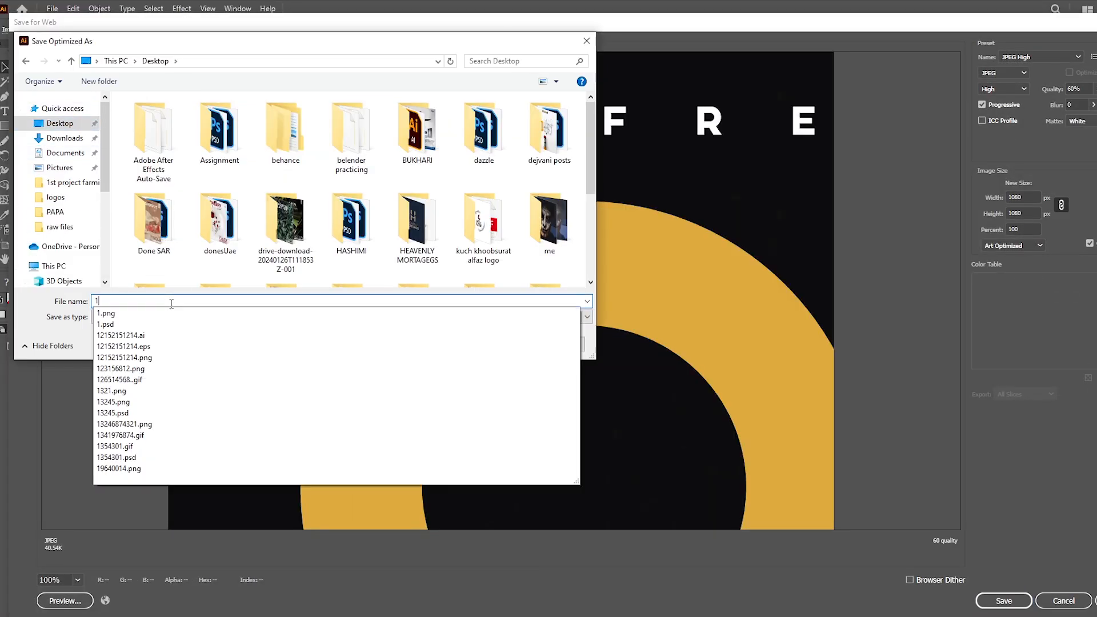
key("BackSpace")
type("1st")
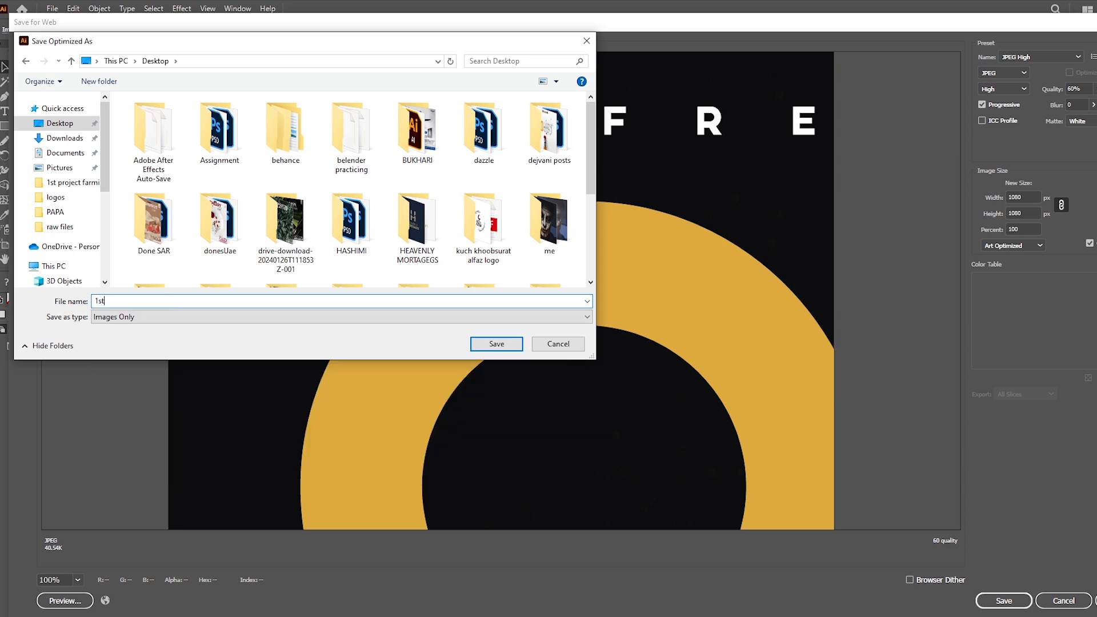
key("Return")
key("Return")
Step: Export the top-middle artboard with the letter R for web as a JPEG named 2
left_click(624, 419)
left_click(527, 213)
key("ctrl+alt+shift+s")
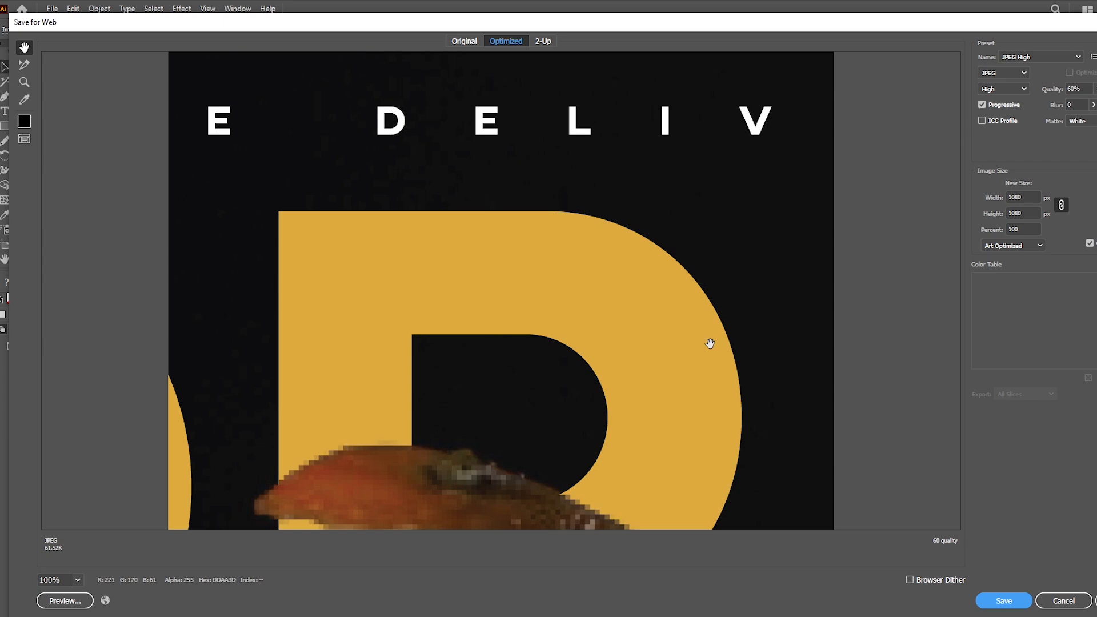
key("Return")
type("2nd")
key("Return")
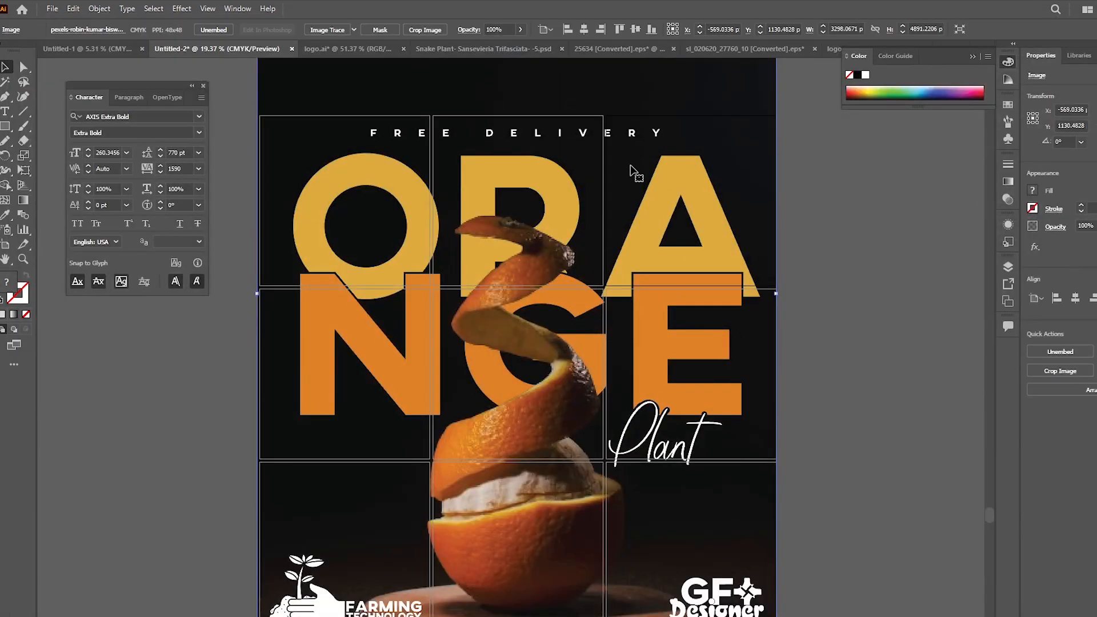
Step: Export the top-row artboard with the letter A for web as a JPEG named 3rd
key("ctrl+alt+shift+s")
key("Return")
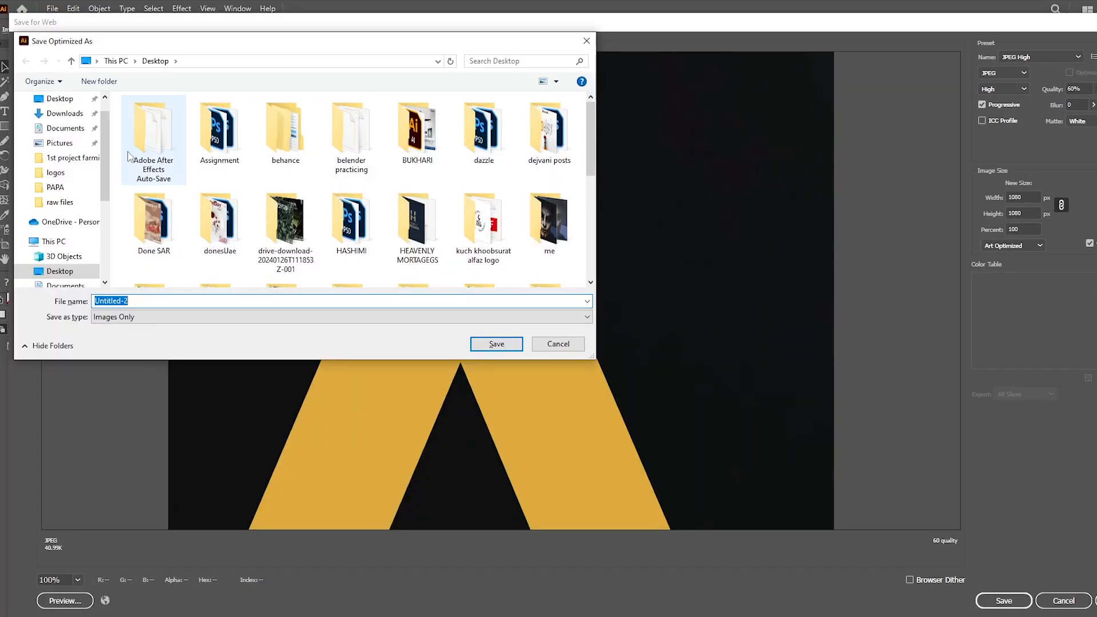
type("3rd")
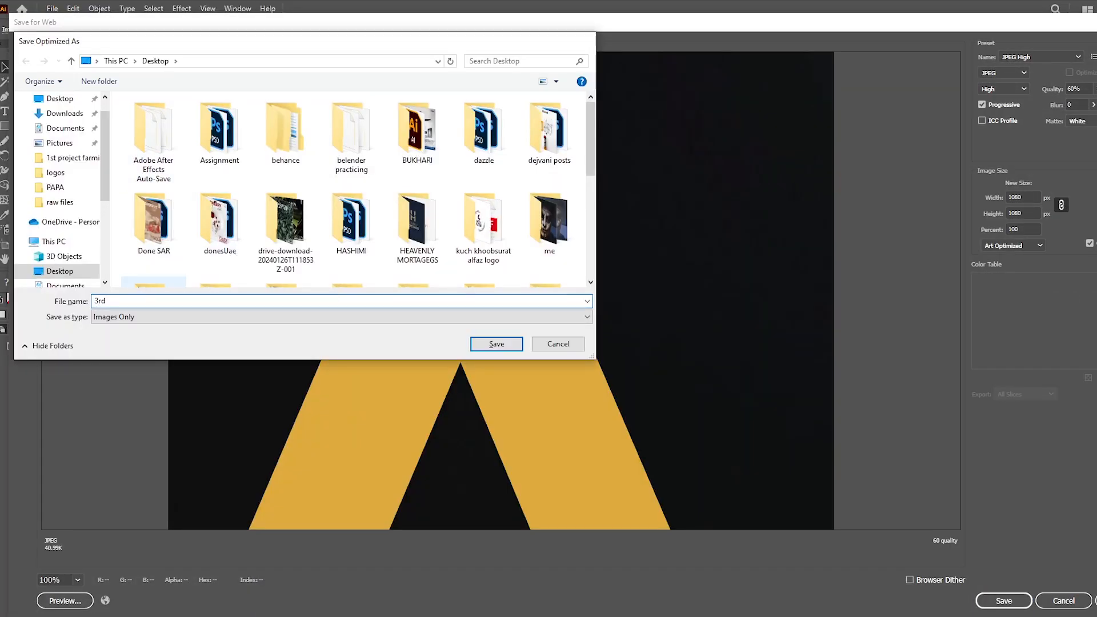
key("Return")
Step: Export the artboard with the letter N for web as the fourth JPEG slice
left_click(288, 432)
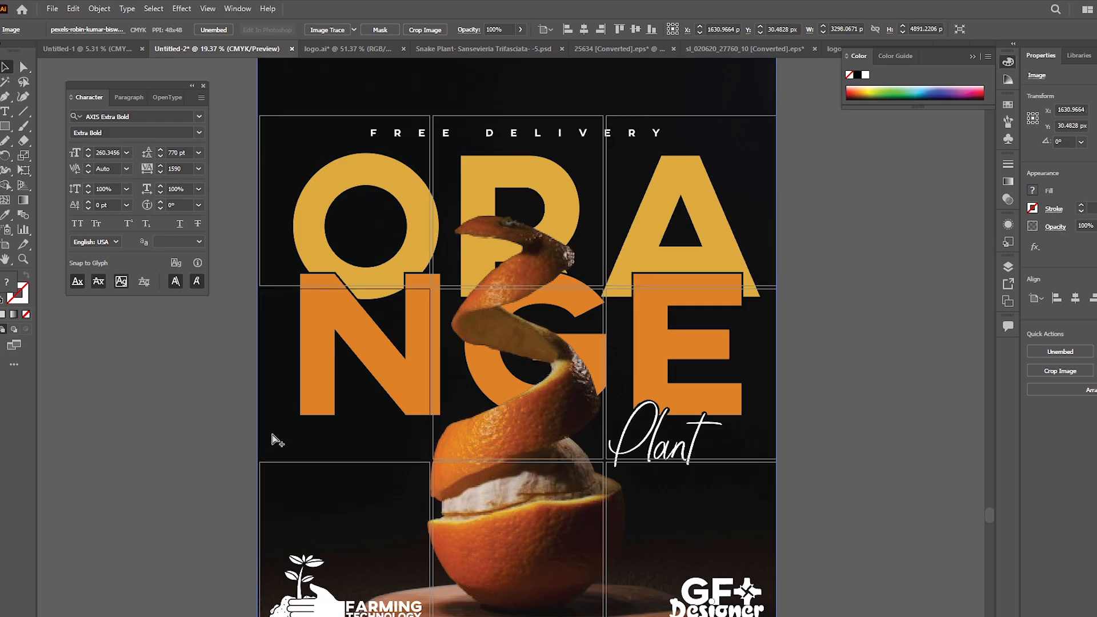
key("ctrl+alt+shift+s")
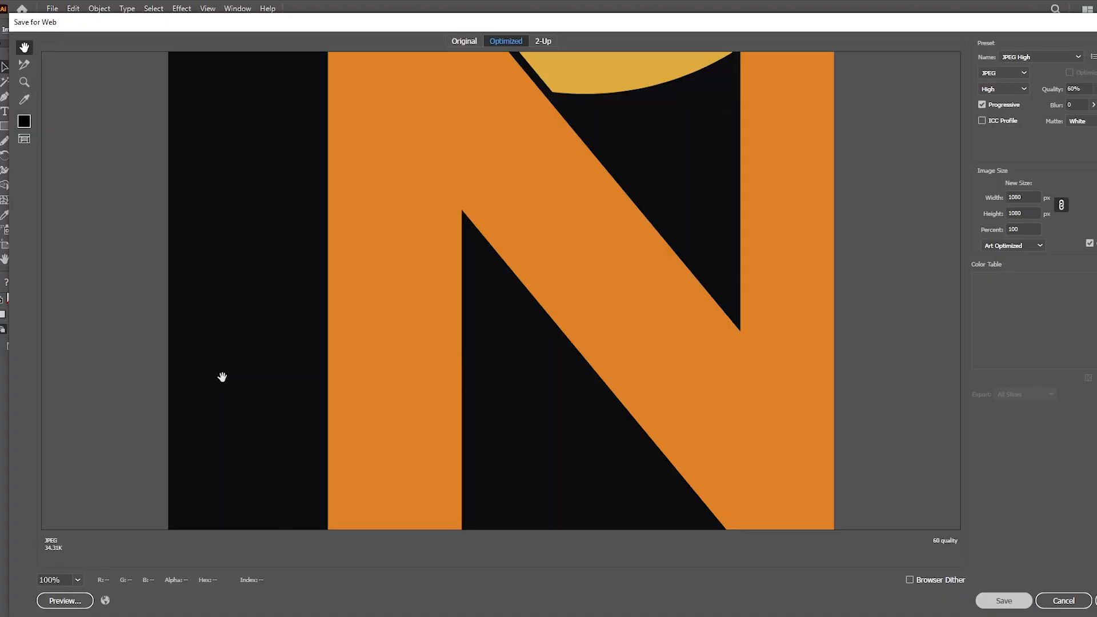
key("Return")
type("4rrr")
key("Return")
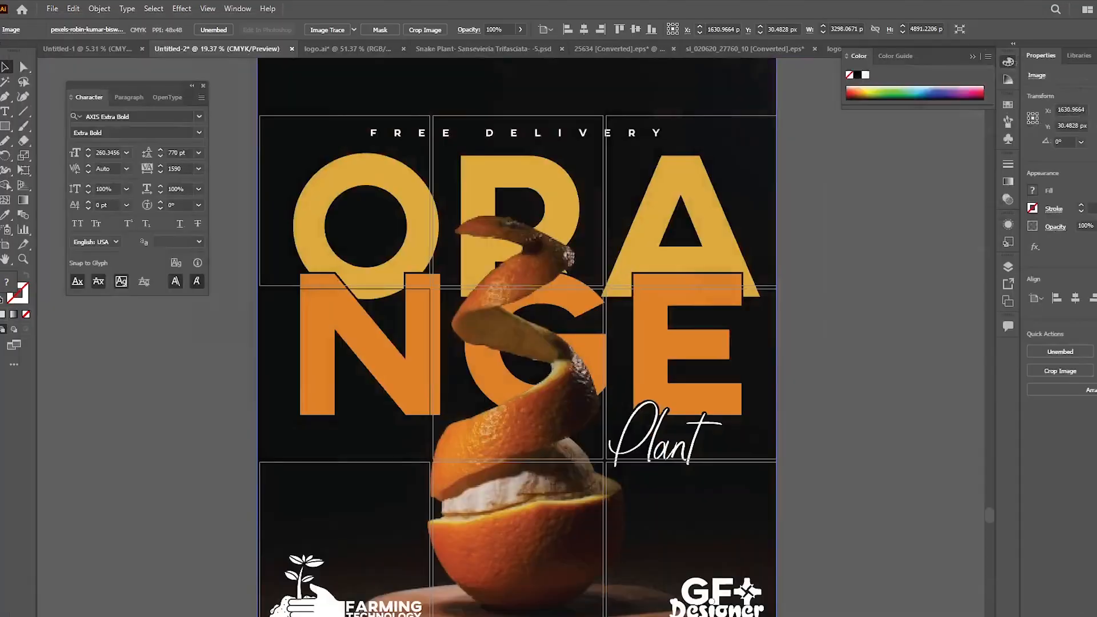
Step: Export the center artboard with the letter G and orange peel for web as a JPEG named 5th
left_click(523, 383)
key("ctrl+alt+shift+s")
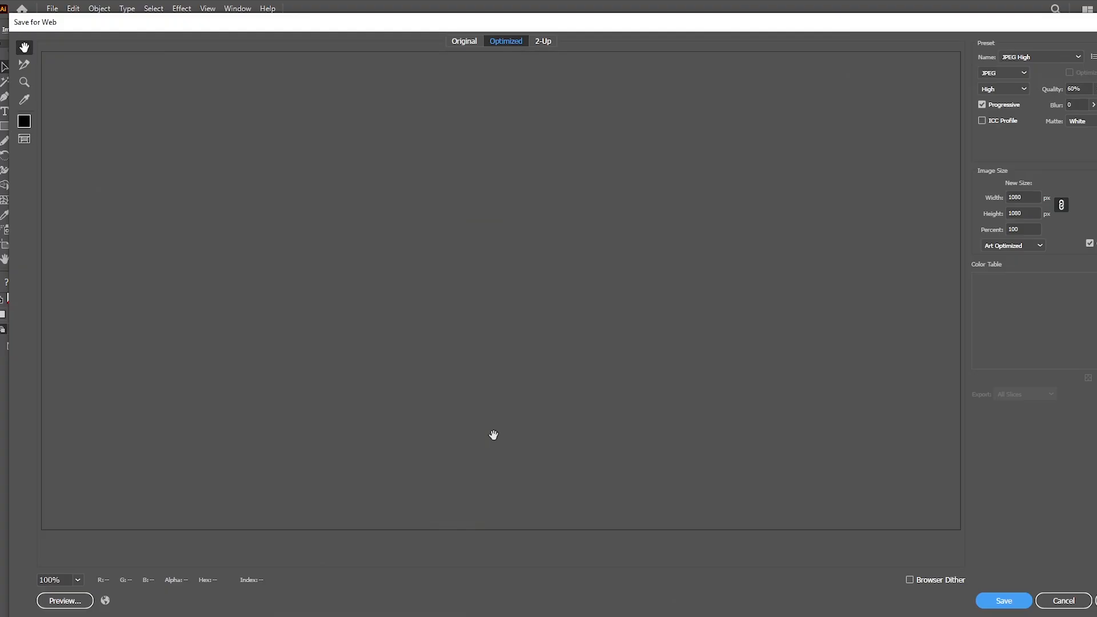
key("Return")
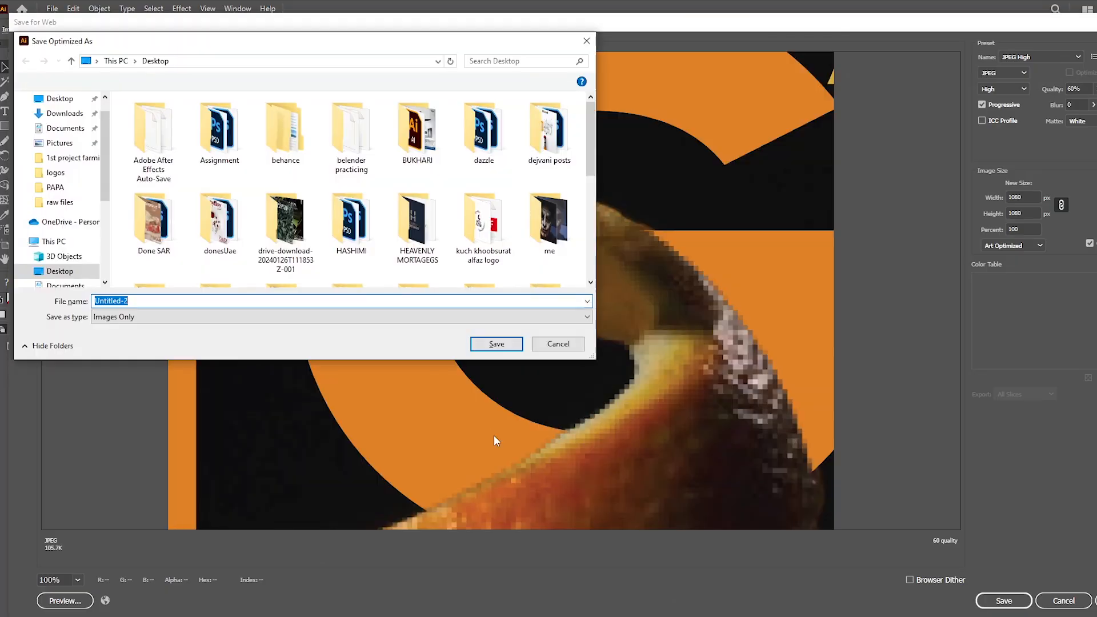
type("asd")
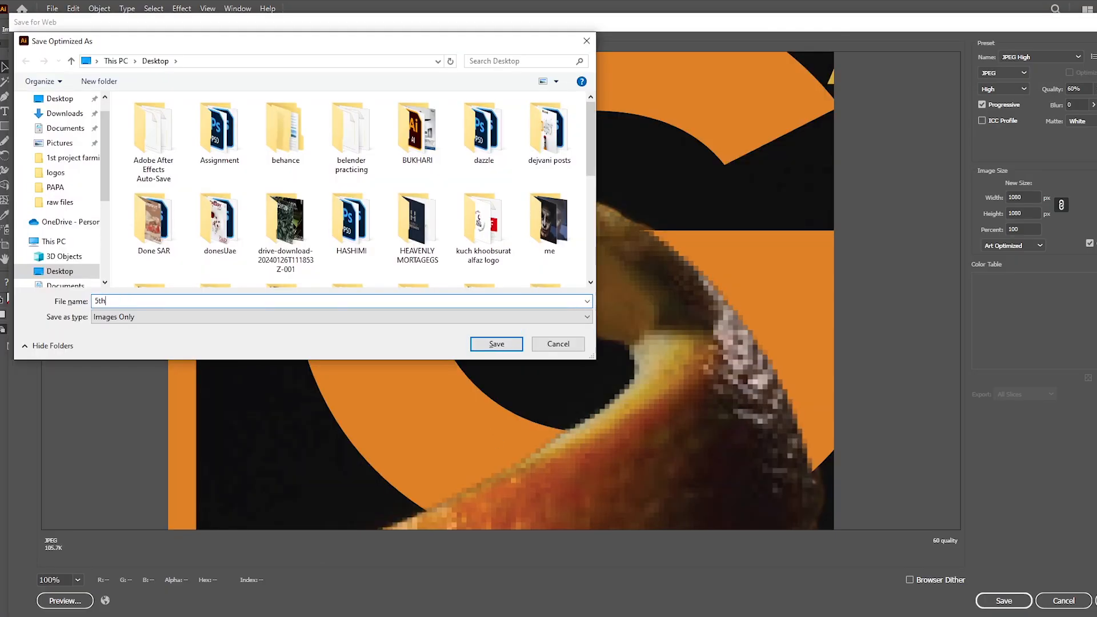
key("Return")
Step: Export the artboard with the letter E and Plant script for web as a JPEG named 6
left_click(661, 430)
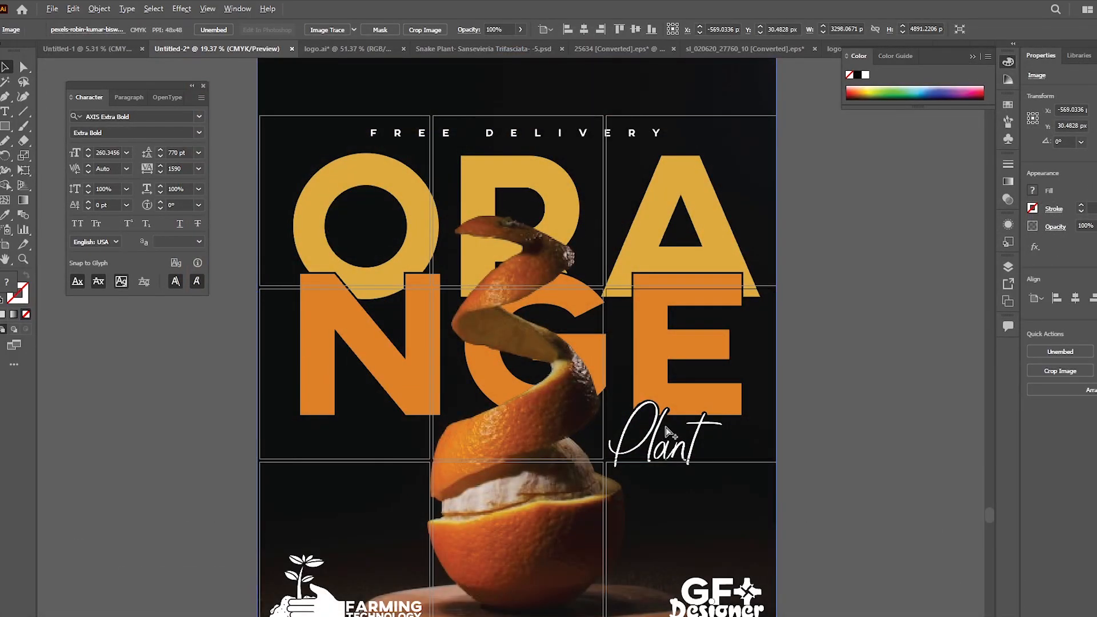
key("ctrl+alt+shift+s")
key("Return")
type("6")
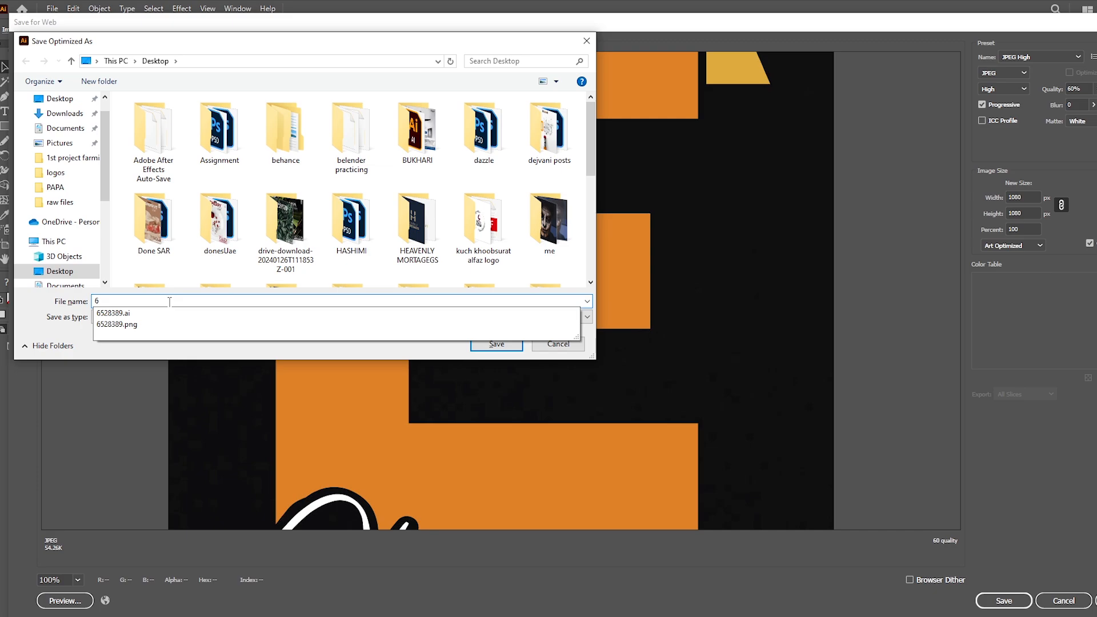
key("Return")
Step: Export the bottom-row artboard with the Farming Technology logo for web as a JPEG named 7
left_click(370, 538)
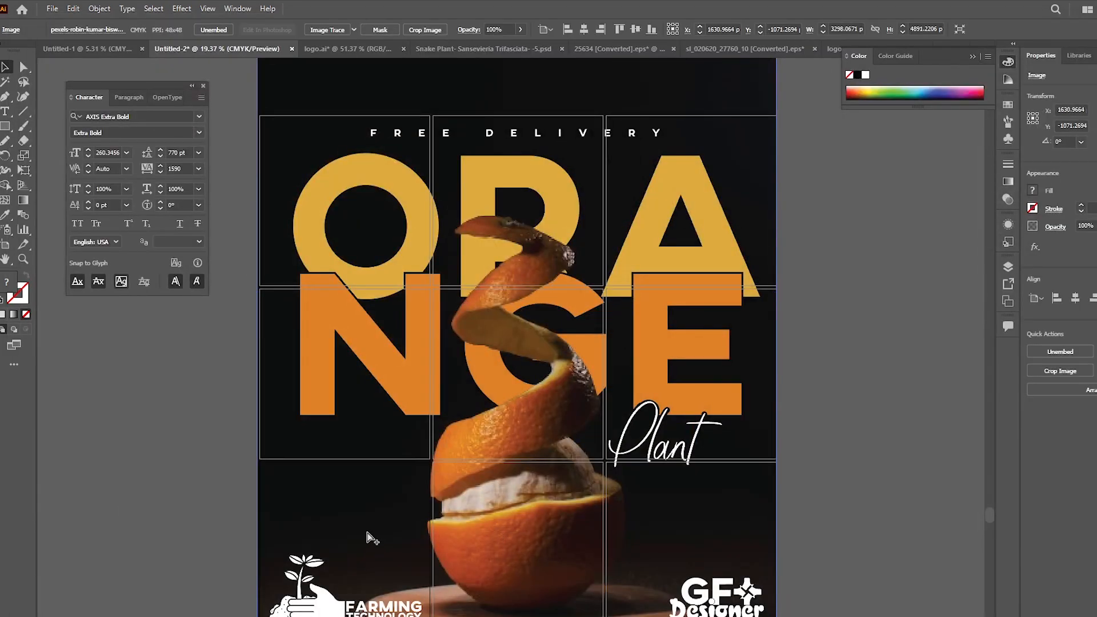
key("ctrl+alt+shift+s")
key("Return")
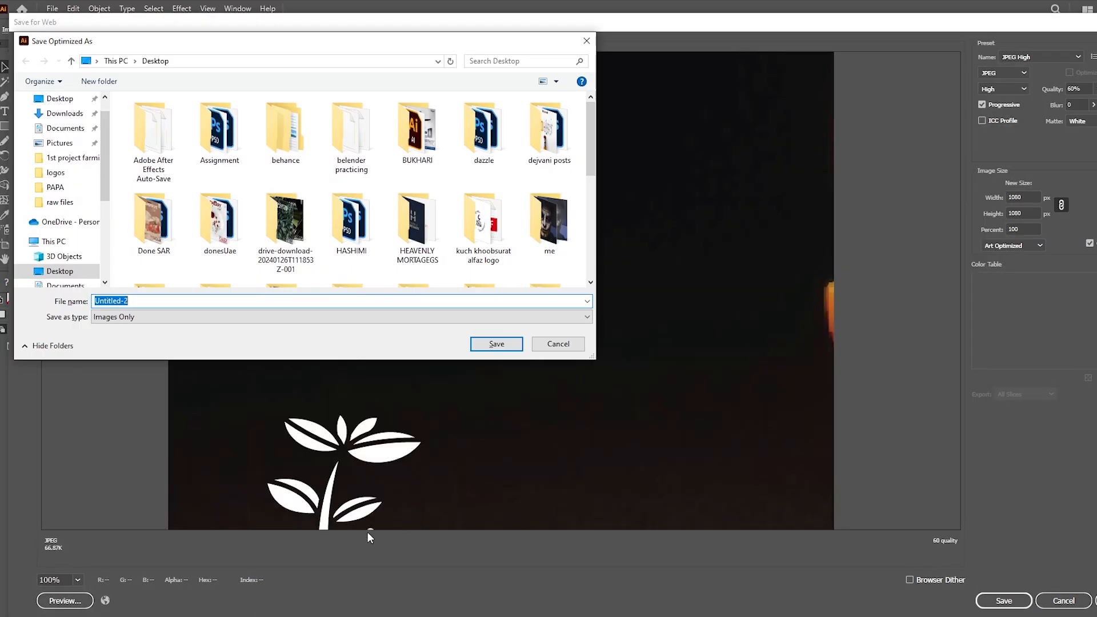
type("7th")
key("Return")
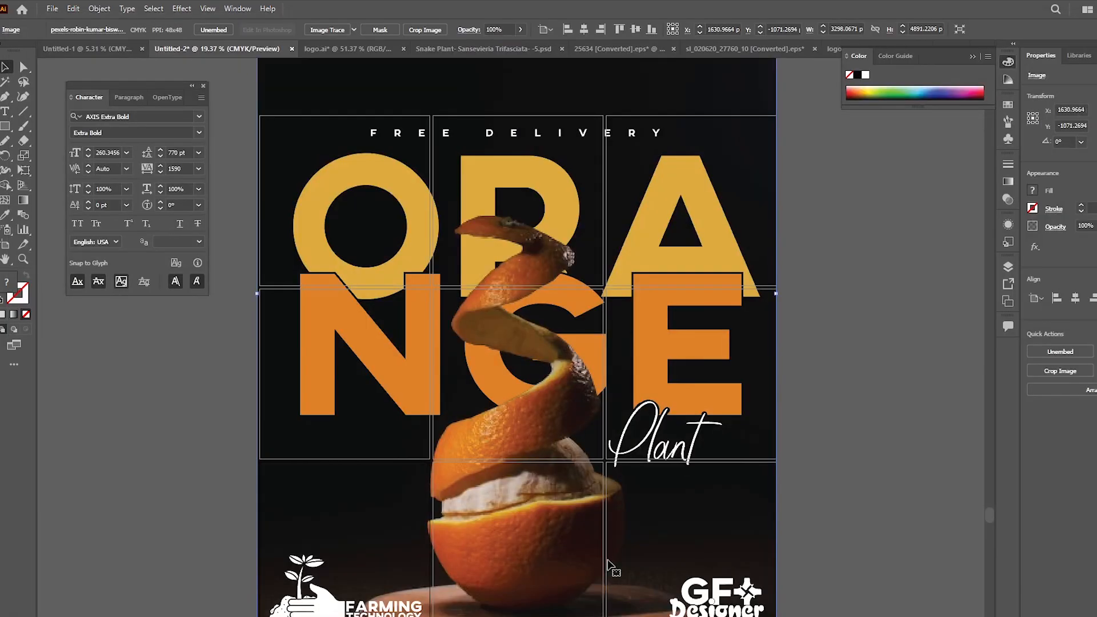
Step: Export the bottom-middle artboard with the orange base for web as a JPEG named 8th
key("ctrl+alt+shift+s")
key("Return")
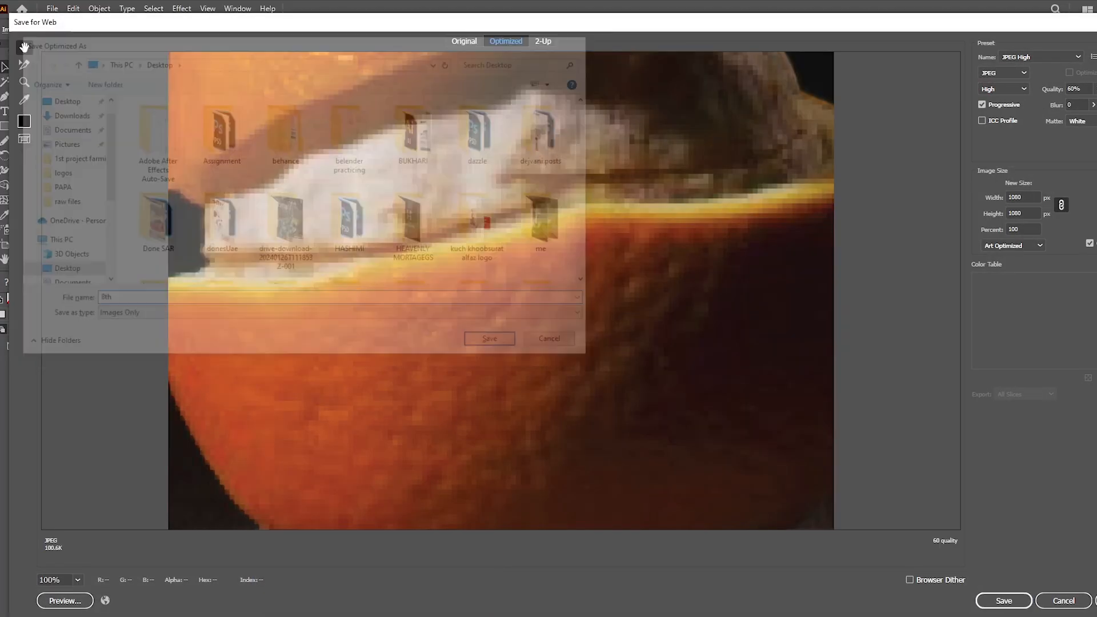
key("Return")
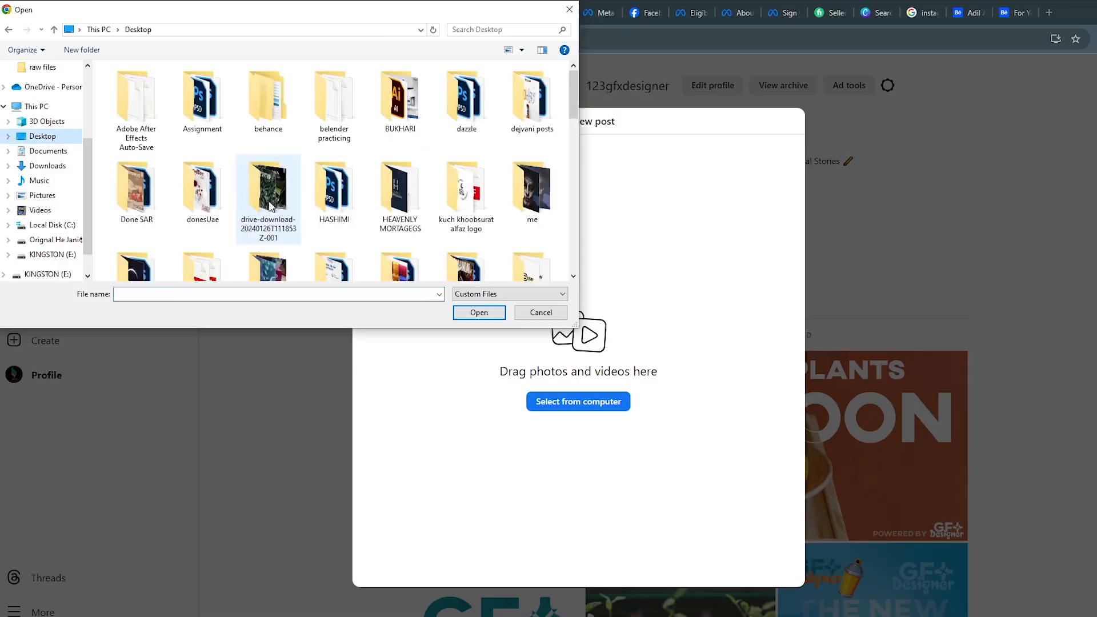
Step: In Instagram, share the poster slice with the GF Designer logo as a new post and reload the profile
scroll(331, 184, "down", 5)
double_click(465, 91)
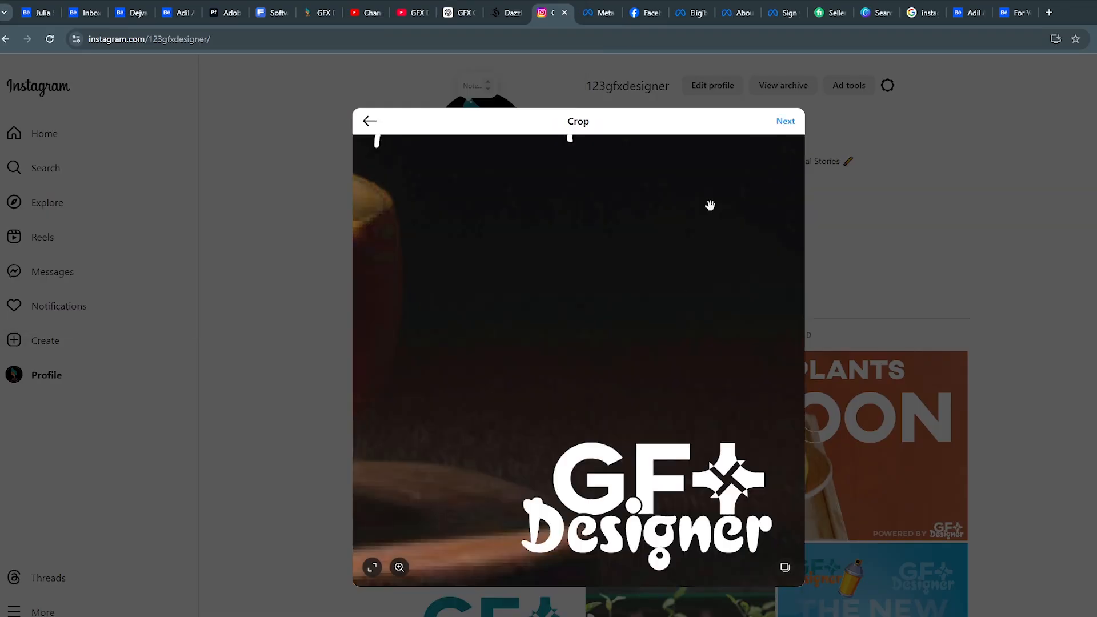
left_click(785, 121)
left_click(836, 147)
left_click(889, 121)
left_click(889, 119)
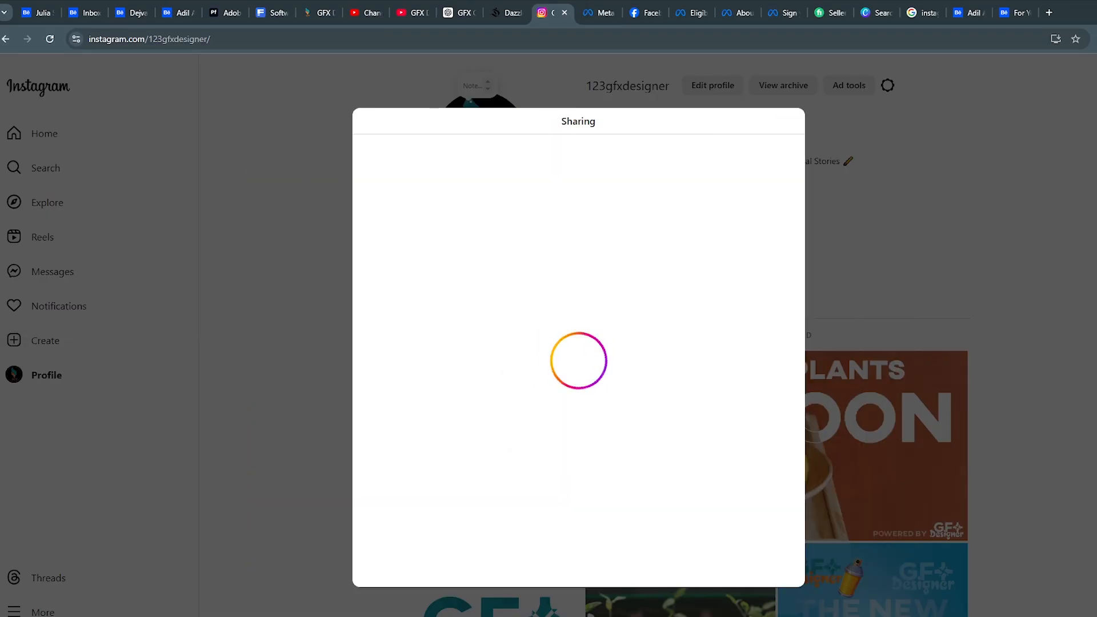
left_click(103, 306)
left_click(49, 39)
Step: Create a post from the eighth poster slice without a caption and share it
left_click(56, 343)
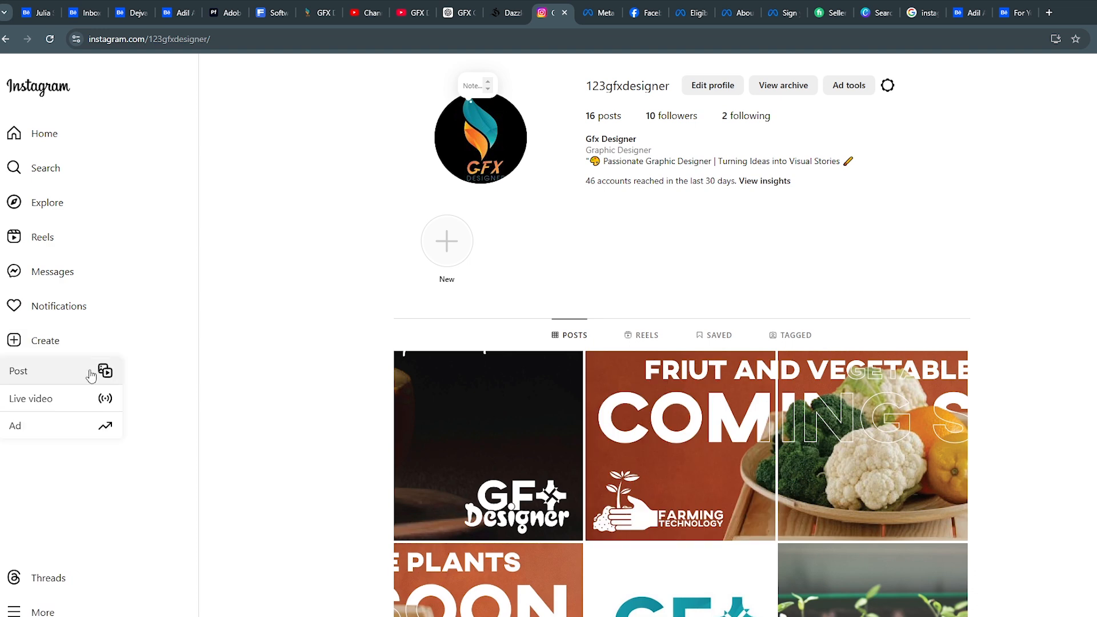
left_click(92, 376)
left_click(579, 401)
scroll(350, 223, "down", 5)
double_click(462, 93)
left_click(786, 121)
left_click(889, 121)
left_click(889, 121)
left_click(103, 308)
Step: Create a post from the seventh poster slice without a caption and share it
left_click(49, 342)
left_click(49, 368)
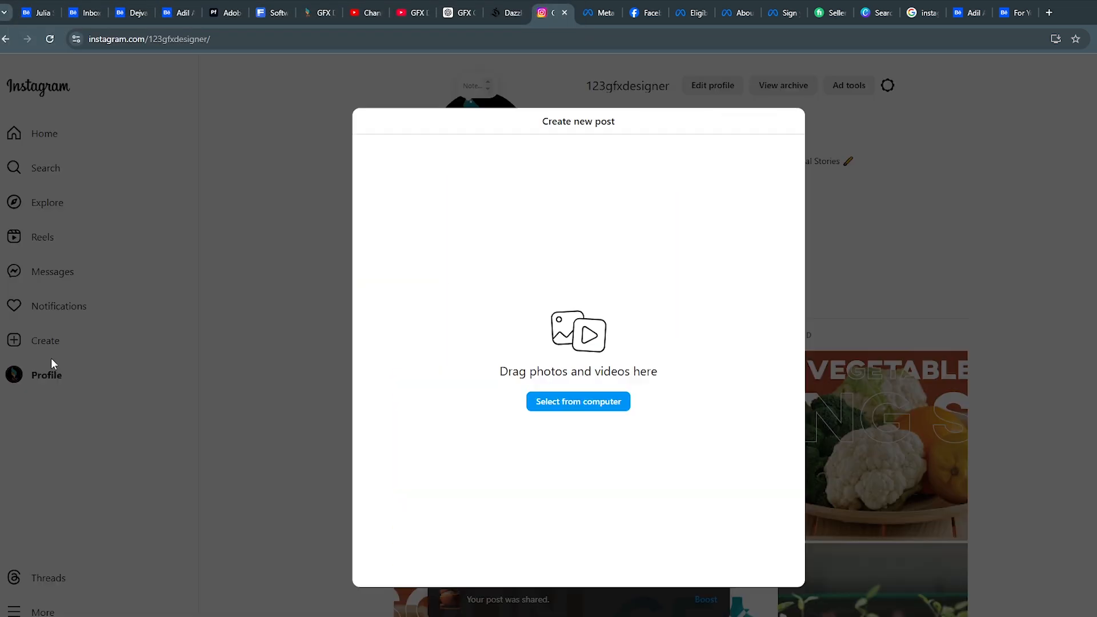
left_click(579, 401)
scroll(289, 237, "down", 5)
left_click(334, 94)
left_click(478, 313)
left_click(786, 121)
left_click(889, 121)
left_click(889, 121)
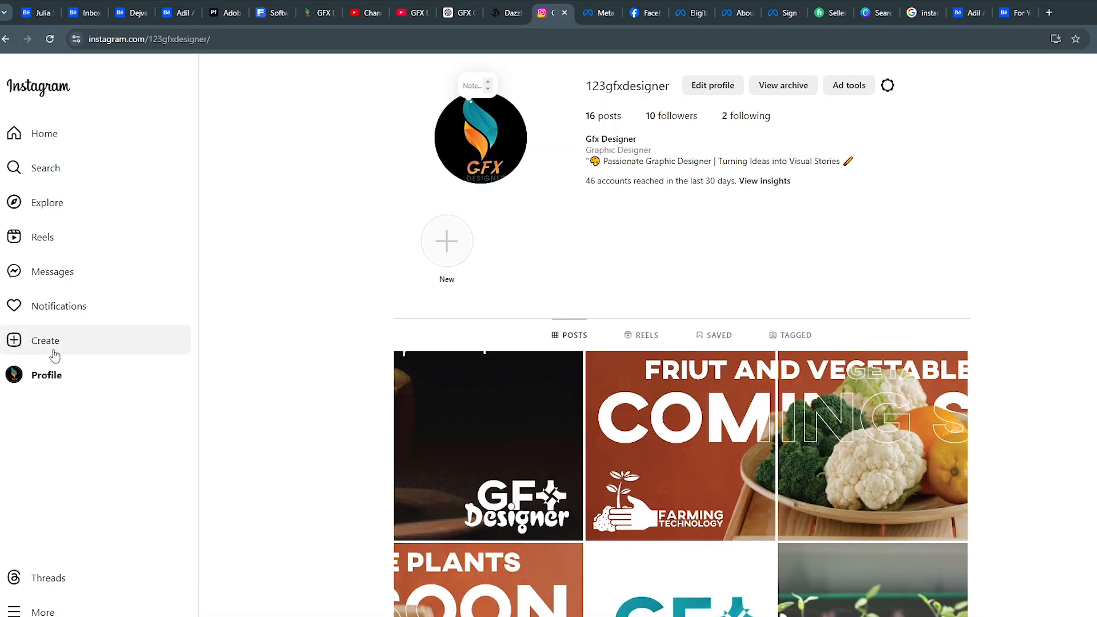
Step: Create a post from the sixth poster slice without a caption and share it
left_click(54, 347)
left_click(48, 371)
left_click(585, 401)
scroll(335, 184, "down", 5)
left_click(337, 94)
left_click(479, 314)
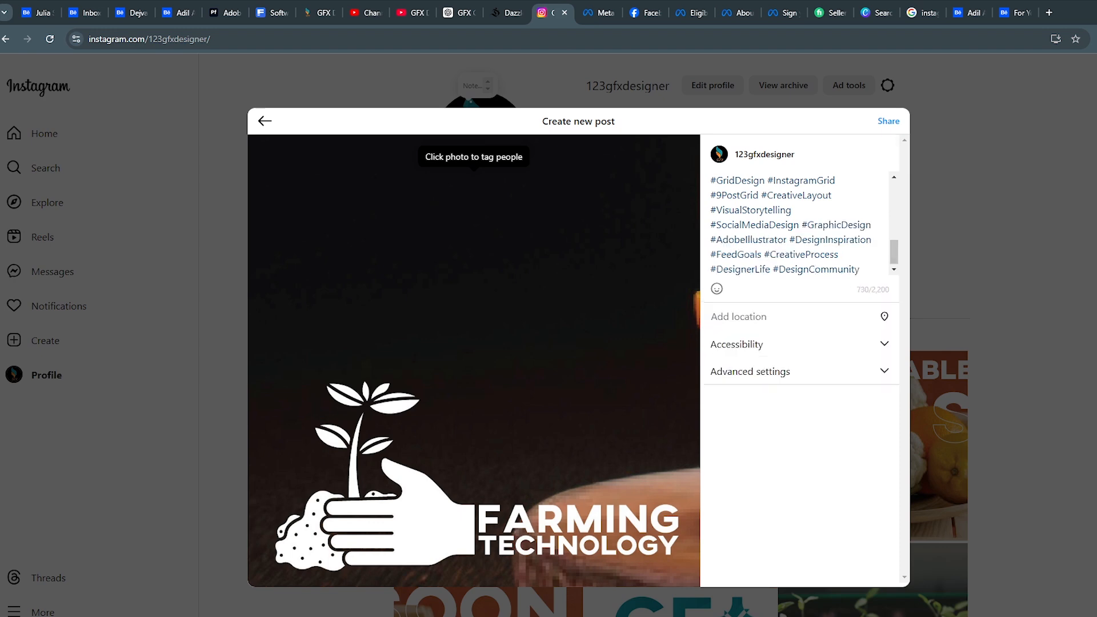
left_click(891, 121)
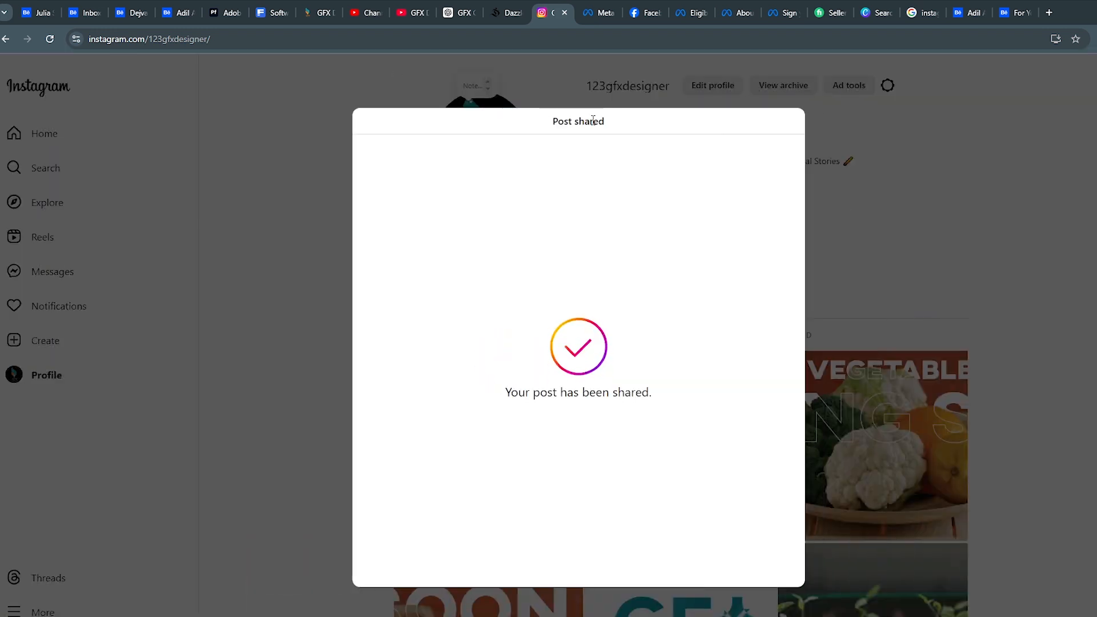
Step: Close the shared-post dialog, reload the profile, and share the sixth poster slice as a new post
left_click(274, 91)
left_click(49, 40)
left_click(54, 344)
left_click(89, 368)
left_click(578, 402)
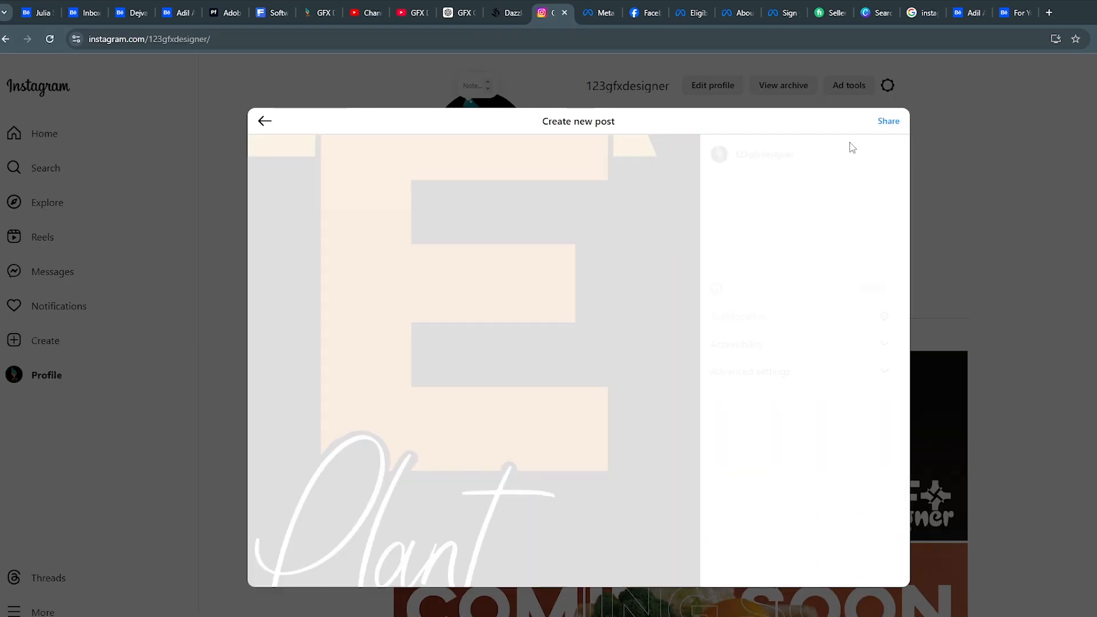
left_click(883, 121)
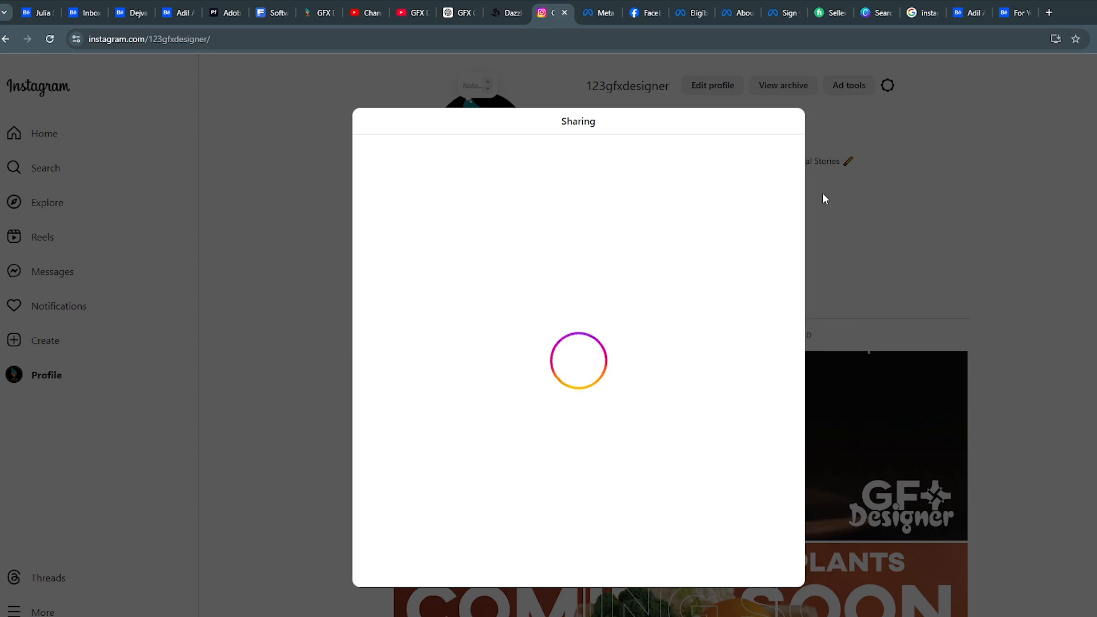
Step: Create a new post from the image file 5th and share it without a caption
left_click(291, 189)
left_click(54, 343)
left_click(62, 368)
left_click(579, 402)
scroll(411, 229, "down", 5)
left_click(211, 97)
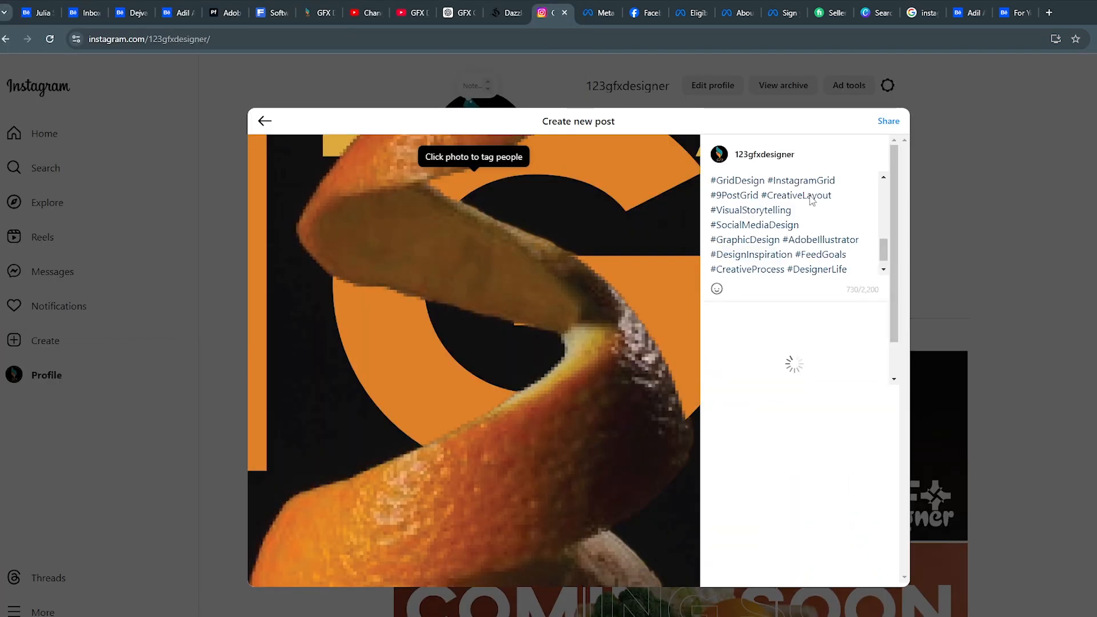
left_click(889, 118)
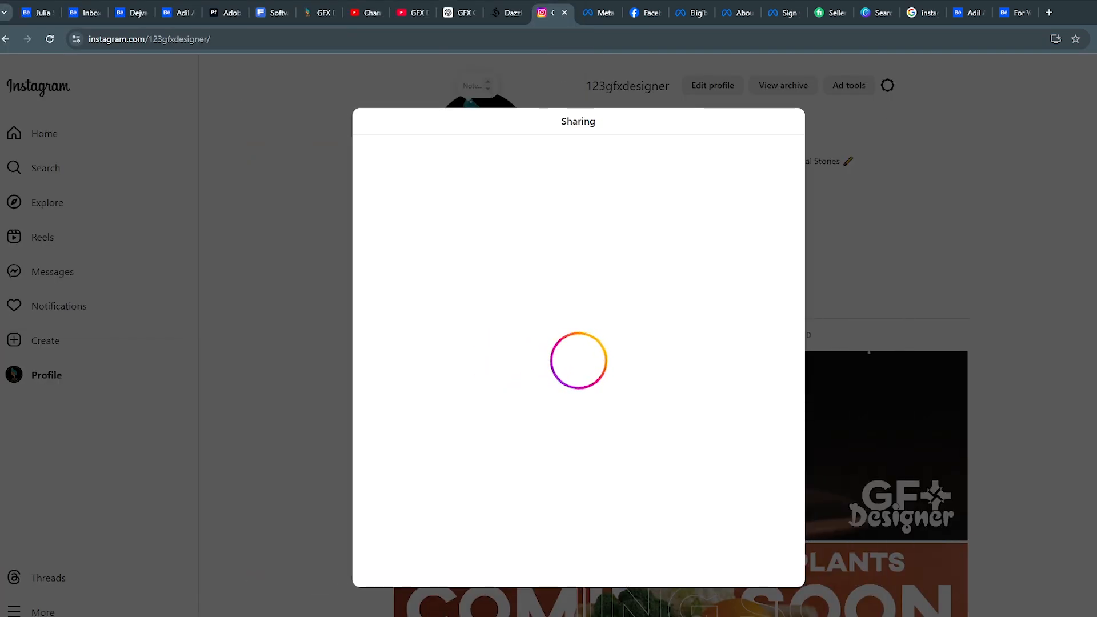
Step: Create a new post from the fourth poster slice, the one with the letter N, and share it
left_click(286, 240)
left_click(45, 342)
left_click(58, 370)
left_click(578, 402)
scroll(423, 251, "down", 5)
left_click(531, 98)
left_click(136, 166)
left_click(488, 311)
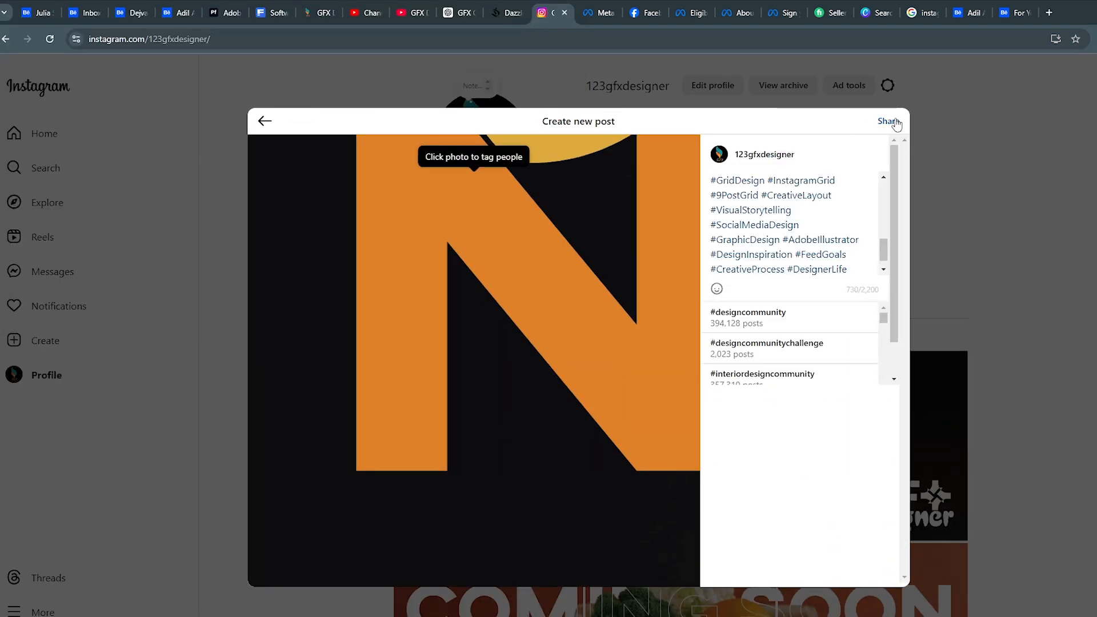
left_click(889, 118)
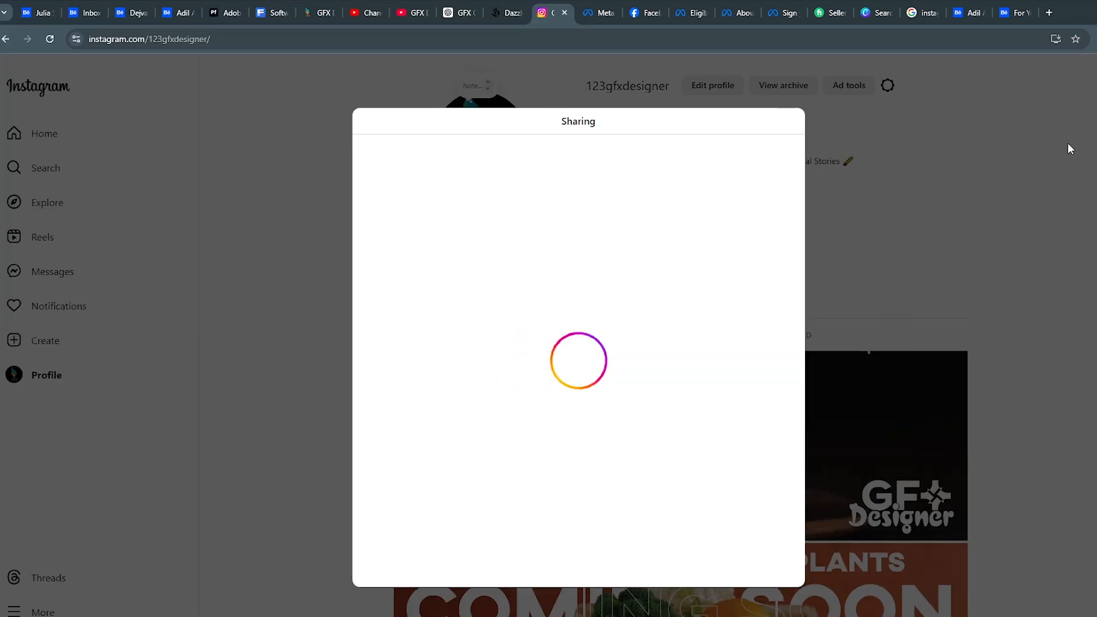
Step: Create a new post from the third poster slice, the one with the letter A, and share it
left_click(286, 251)
left_click(72, 337)
left_click(60, 372)
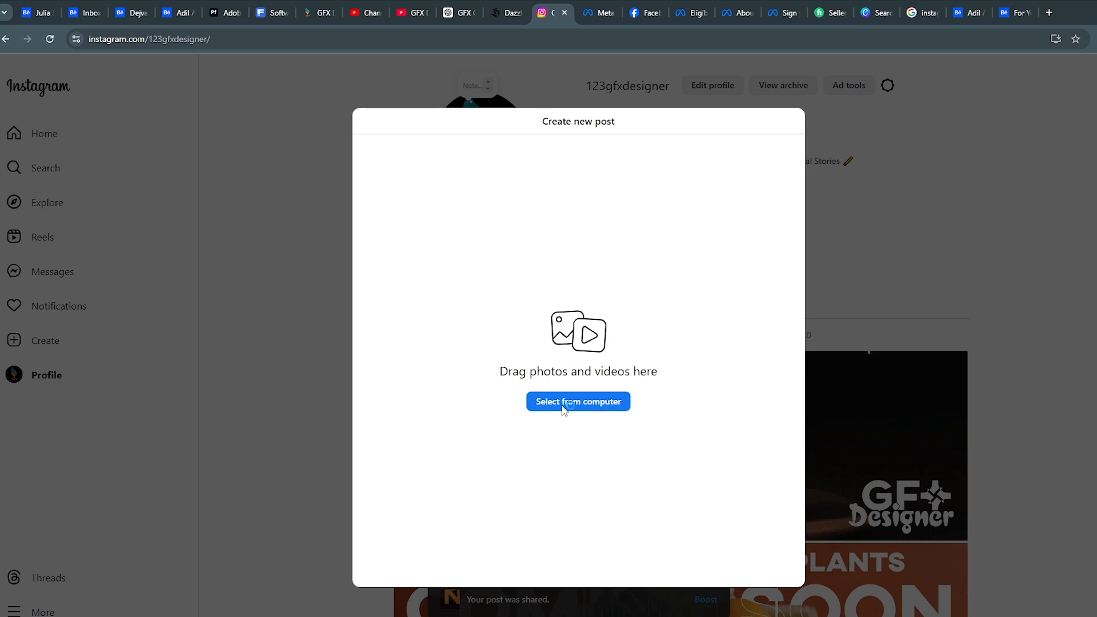
left_click(564, 405)
scroll(342, 124, "down", 5)
left_click(460, 103)
left_click(479, 313)
left_click(788, 122)
left_click(889, 122)
left_click(821, 180)
key("ctrl+v")
left_click(889, 121)
Step: Create a new post from the second poster slice, the one with the letter R, and share it
left_click(60, 346)
left_click(60, 345)
left_click(60, 372)
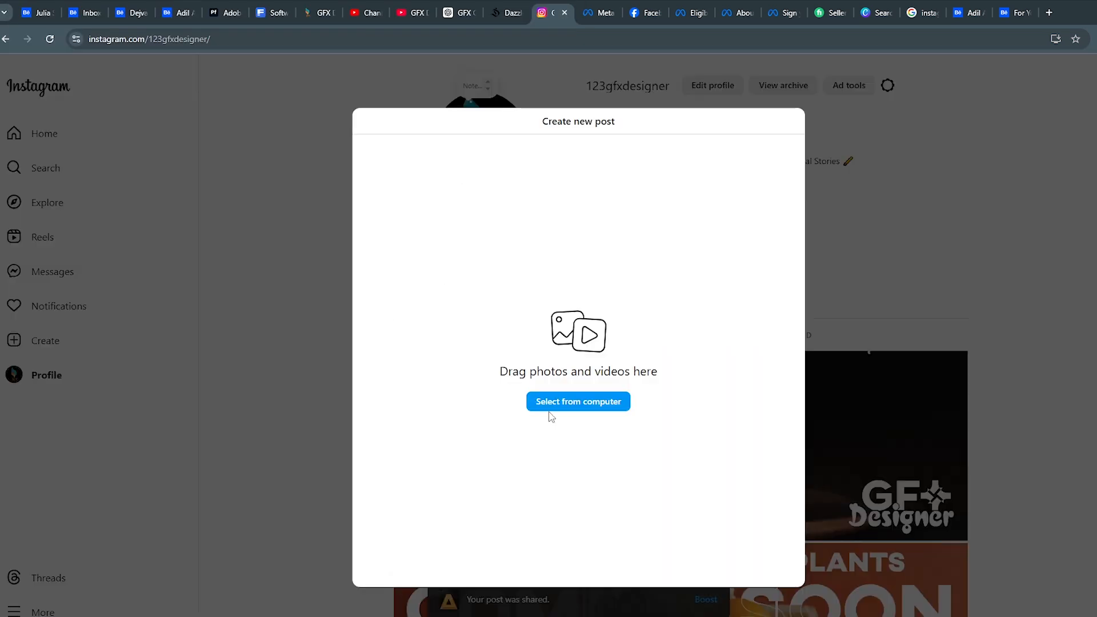
left_click(549, 401)
scroll(280, 218, "down", 4)
left_click(479, 313)
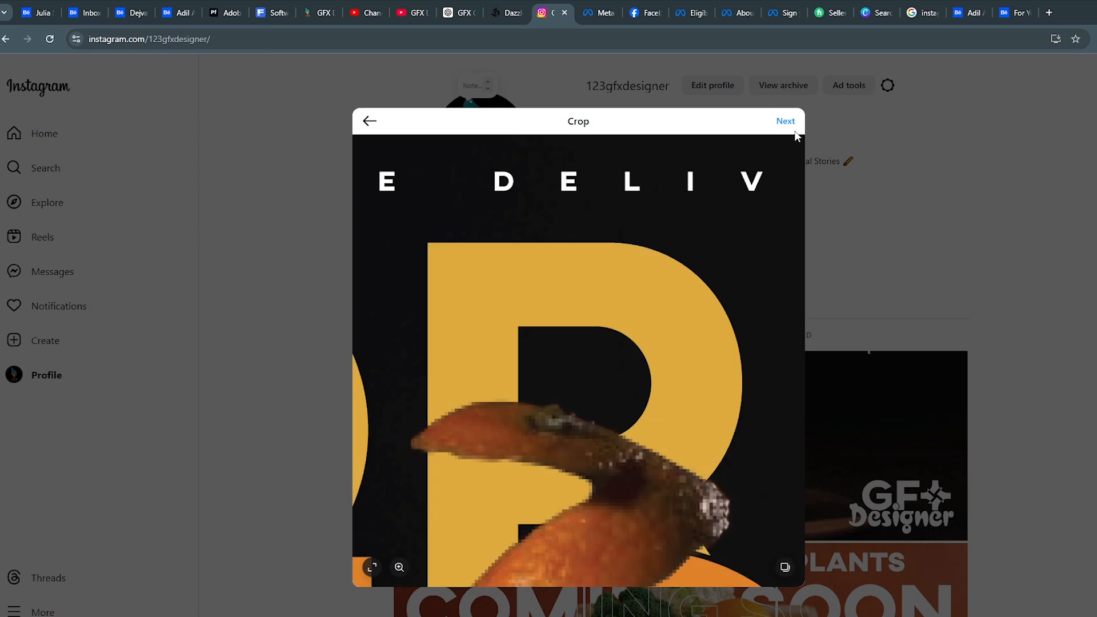
left_click(787, 119)
left_click(889, 119)
left_click(889, 118)
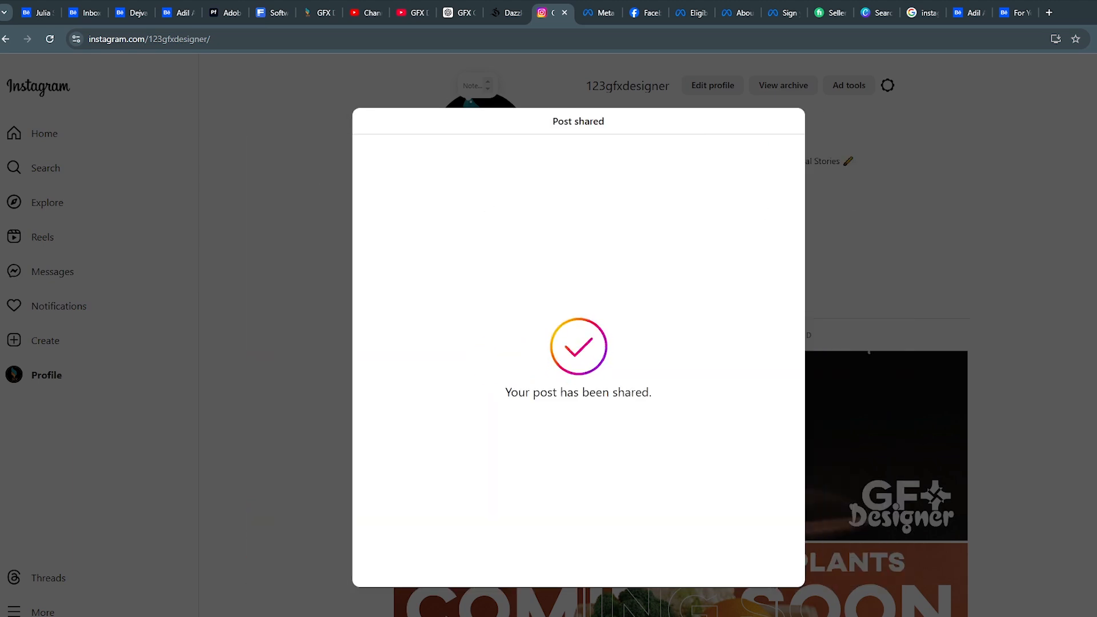
Step: Create a new post from the first poster slice, the one with the letter O, and share it
left_click(60, 344)
left_click(60, 345)
left_click(60, 372)
left_click(549, 401)
scroll(257, 194, "down", 4)
left_click(206, 97)
left_click(479, 312)
left_click(787, 121)
left_click(889, 121)
left_click(889, 121)
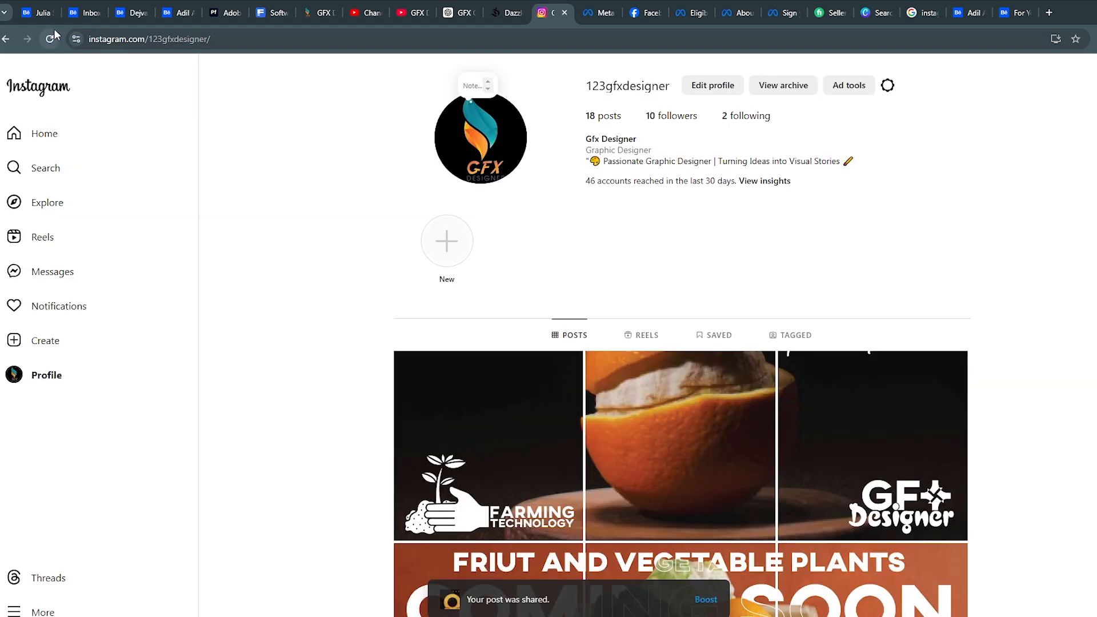
Step: Reload the profile and check how the nine poster slices line up across the post grid
left_click(50, 39)
scroll(370, 393, "down", 5)
scroll(1059, 485, "up", 1)
scroll(1008, 482, "down", 2)
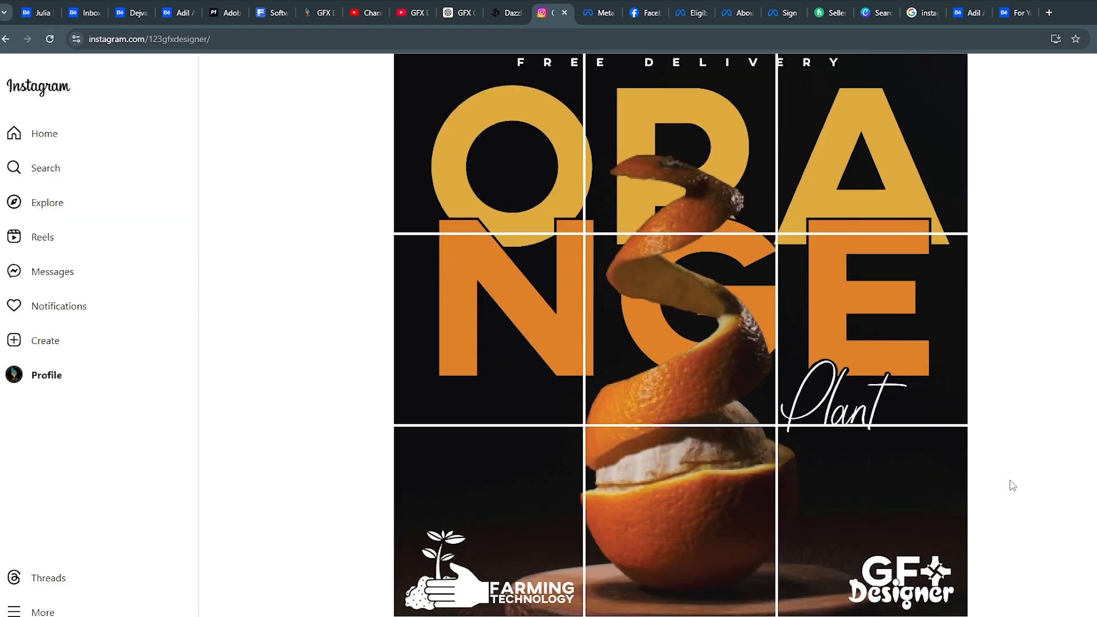
scroll(1009, 482, "up", 5)
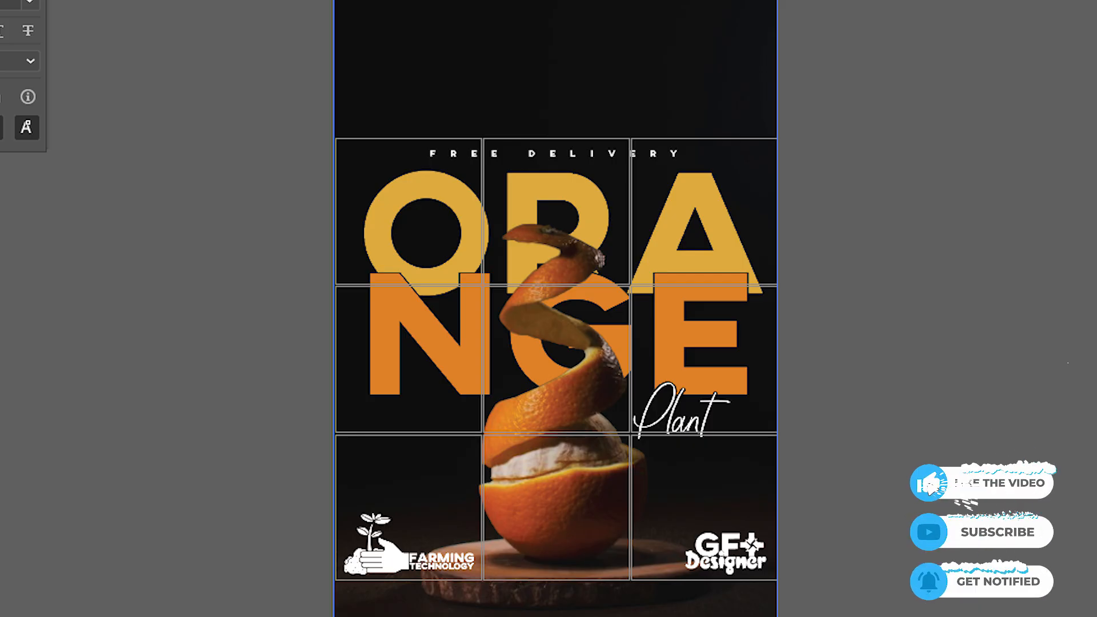